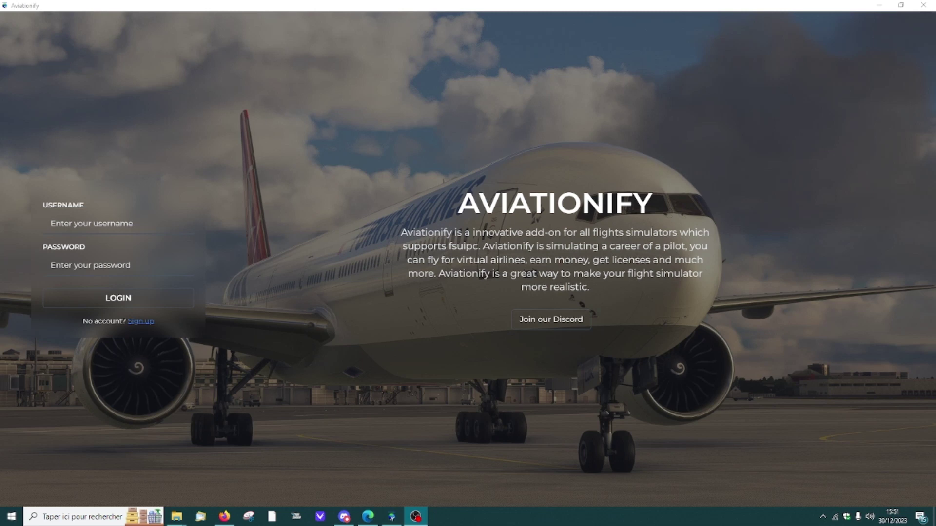
# Scroll through the Aviationify v1.1.6 add-on page on Flightsim.to and back up to the gallery
pyautogui.hotkey('alt', 'Tab')
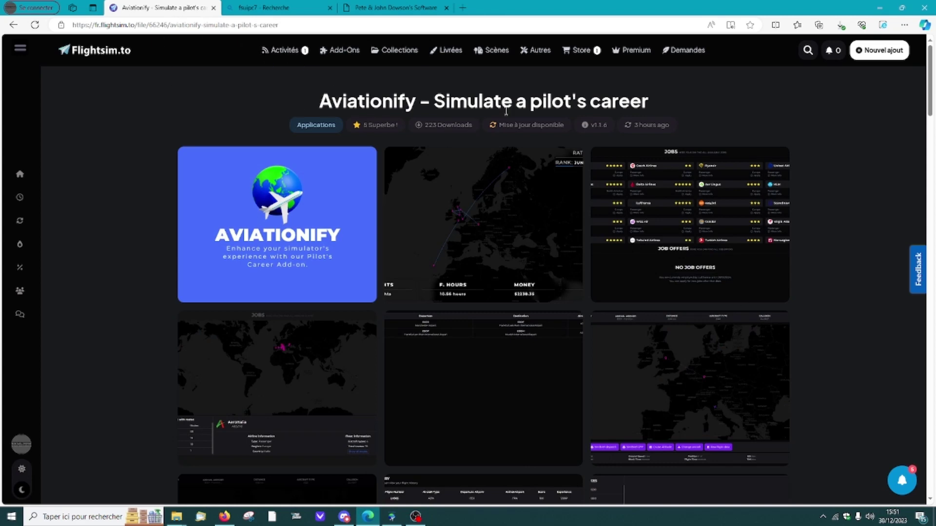
pyautogui.scroll(-7, 506, 111)
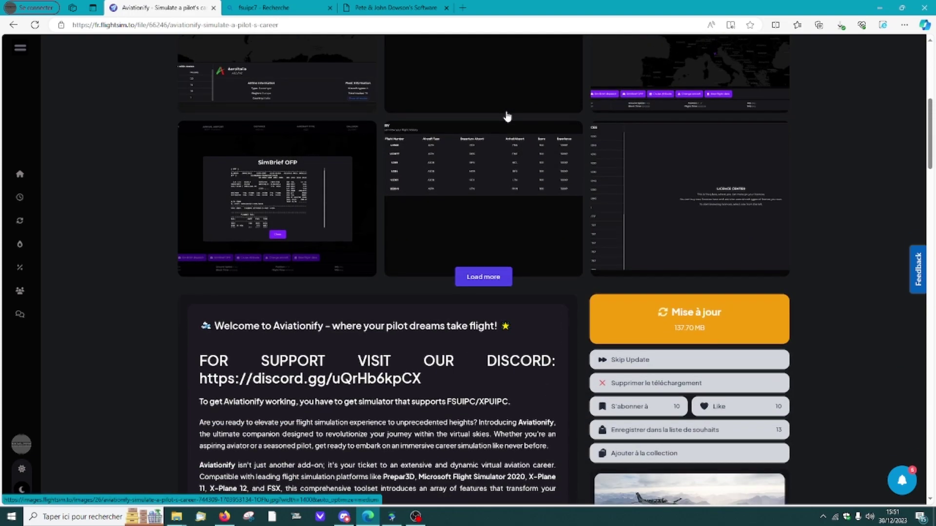
pyautogui.scroll(-2, 507, 116)
pyautogui.scroll(-2, 686, 185)
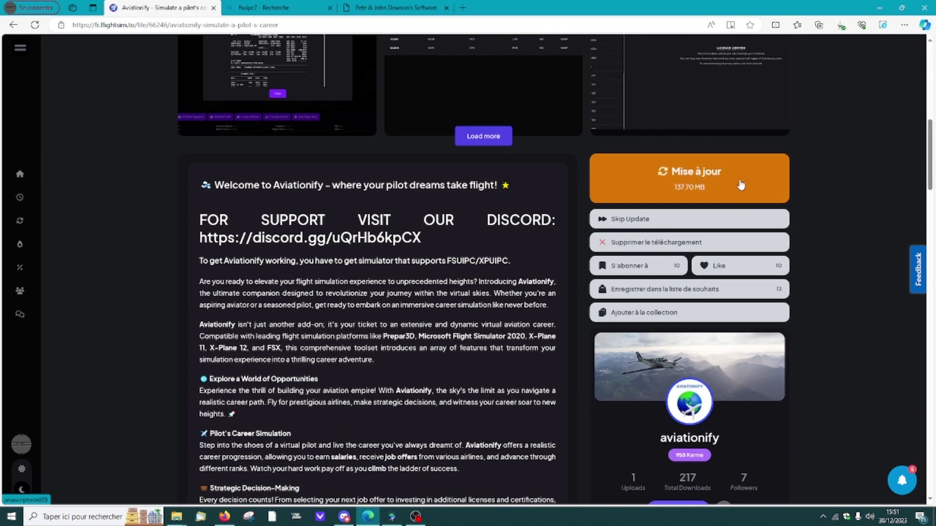
pyautogui.scroll(-1, 509, 116)
pyautogui.scroll(1, 509, 116)
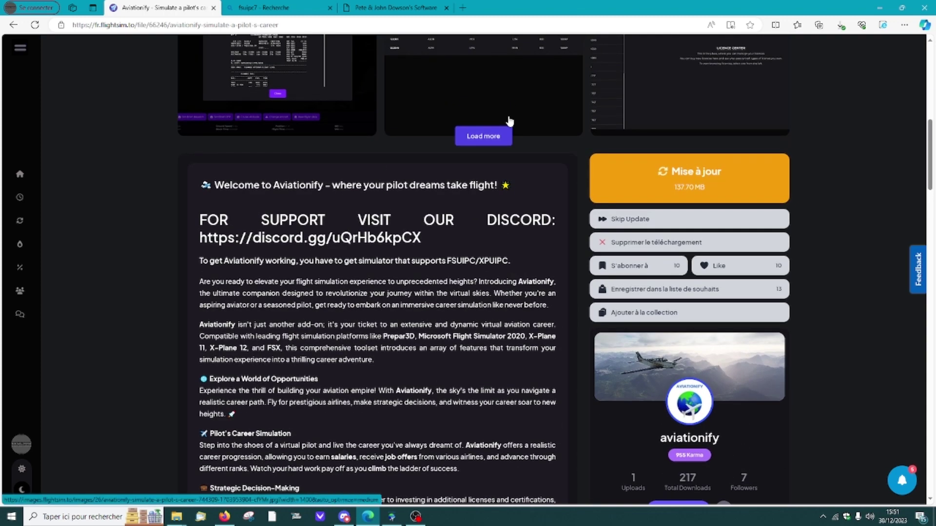
pyautogui.scroll(-5, 501, 124)
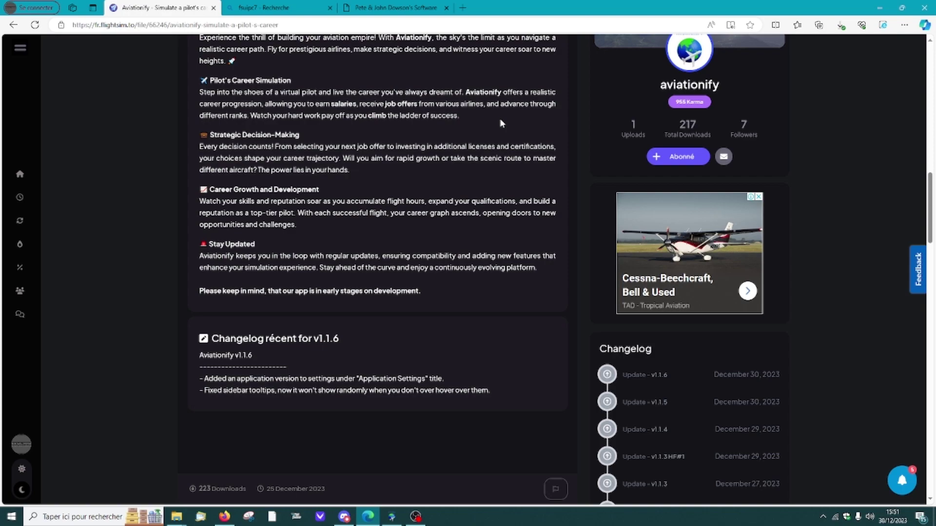
pyautogui.scroll(-5, 500, 123)
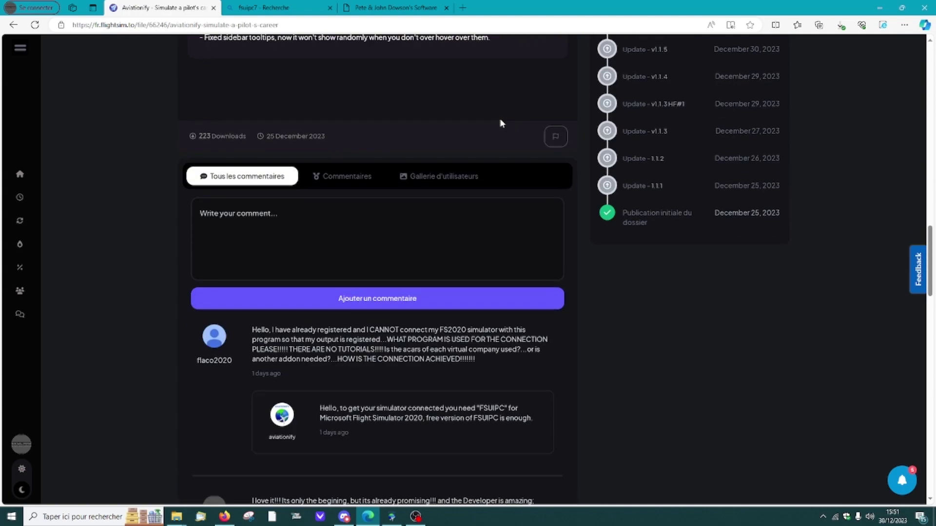
pyautogui.scroll(8, 500, 123)
pyautogui.scroll(10, 500, 123)
pyautogui.scroll(-6, 500, 123)
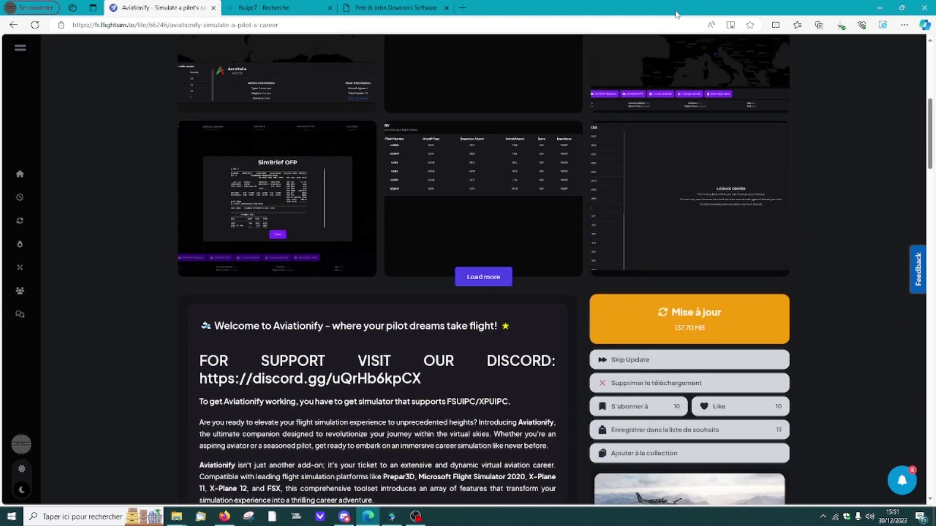
# Browse the FSUIPC7, FSUIPC6 and older releases table on fsuipc.com's download page
pyautogui.click(393, 9)
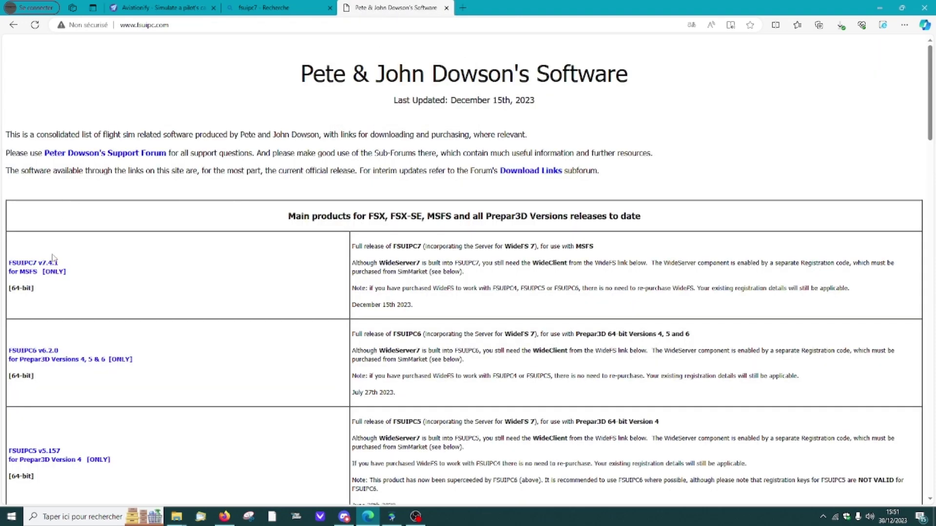
pyautogui.scroll(-1, 97, 268)
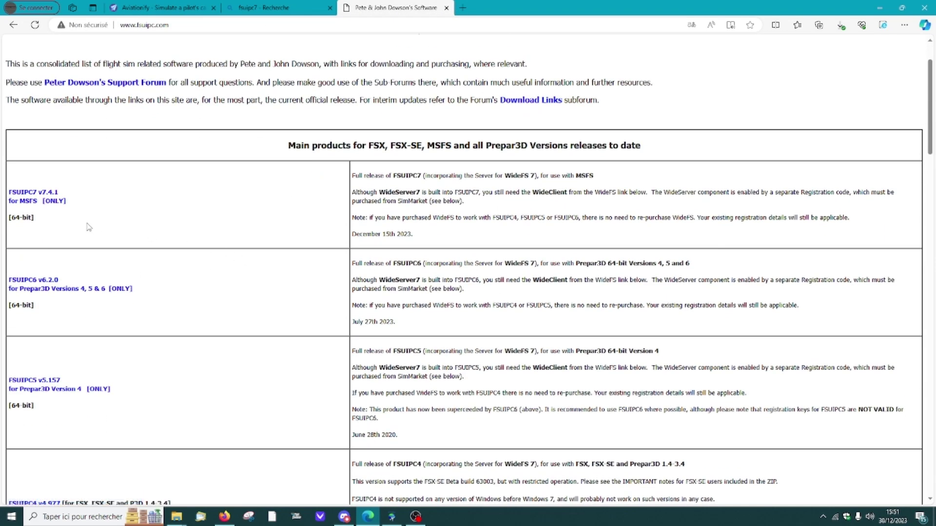
pyautogui.scroll(-4, 123, 415)
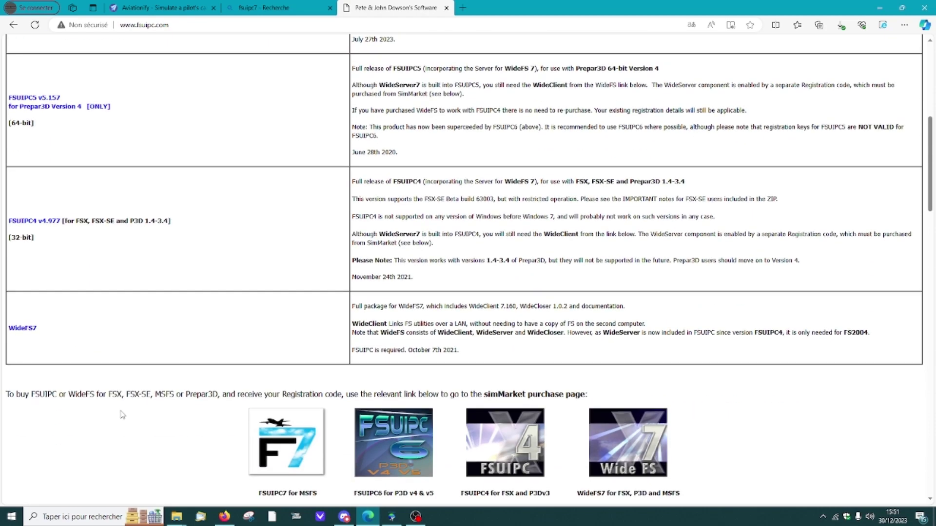
pyautogui.scroll(4, 122, 414)
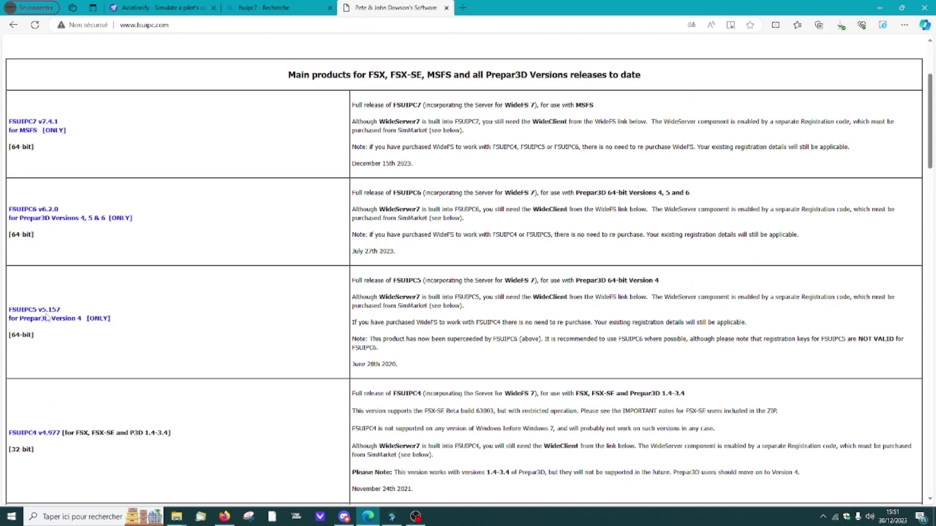
pyautogui.scroll(-2, 63, 363)
pyautogui.scroll(1, 65, 365)
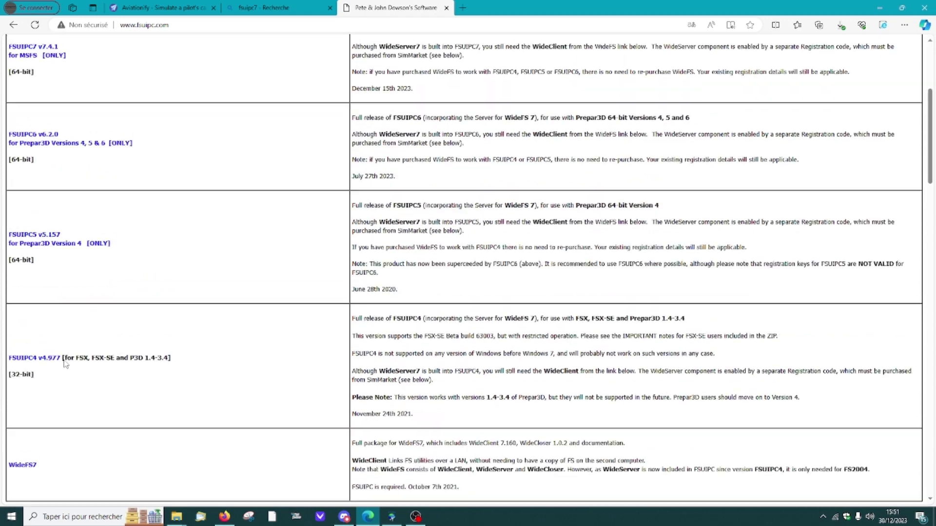
pyautogui.scroll(4, 66, 365)
pyautogui.scroll(-1, 79, 307)
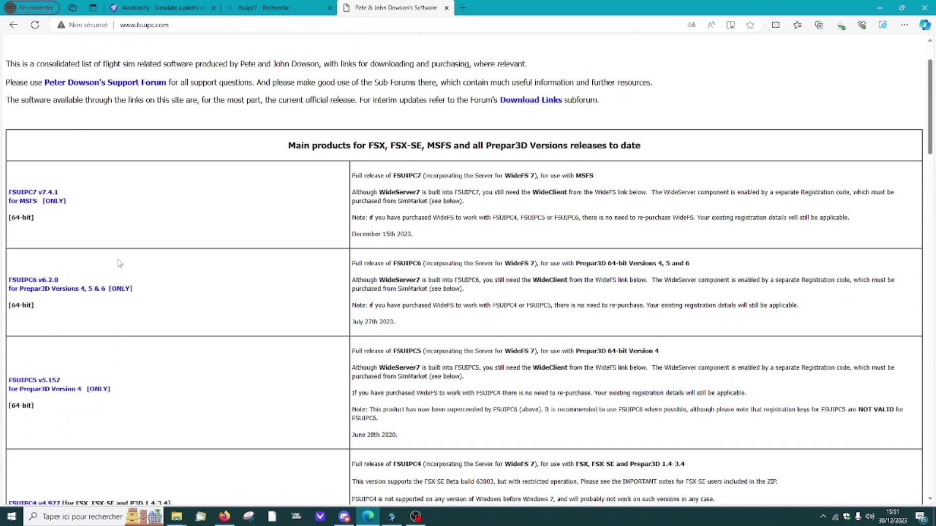
pyautogui.scroll(1, 121, 248)
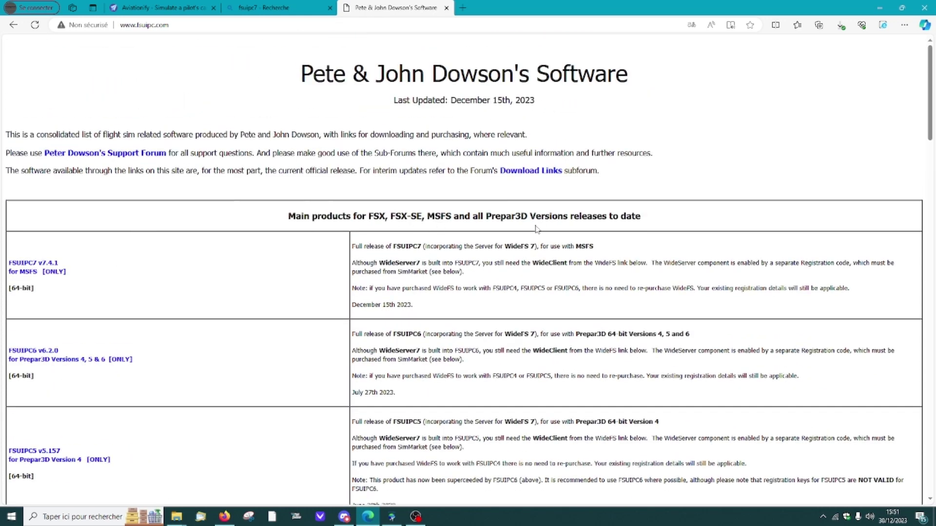
pyautogui.scroll(-1, 164, 117)
pyautogui.scroll(1, 158, 146)
# Open Aviationify's sign-up form and enter the new account's username
pyautogui.click(392, 516)
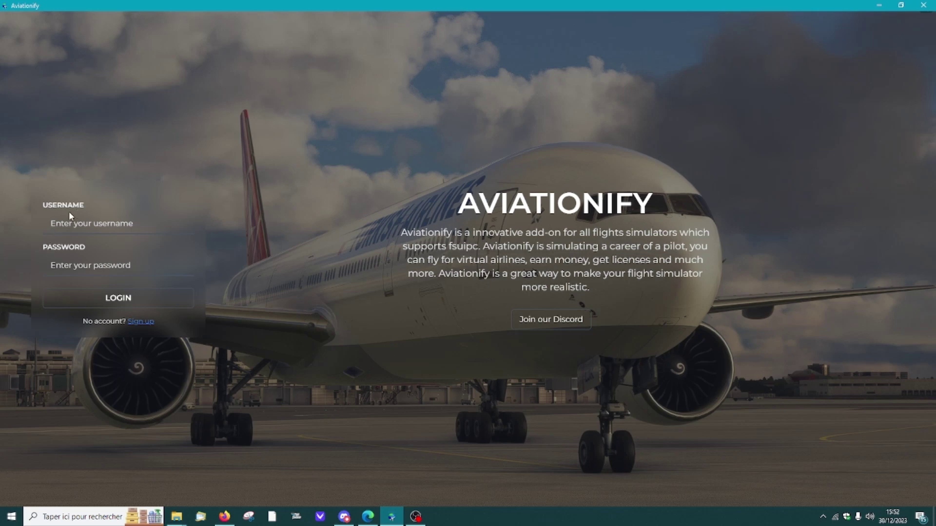
pyautogui.click(144, 322)
pyautogui.click(92, 169)
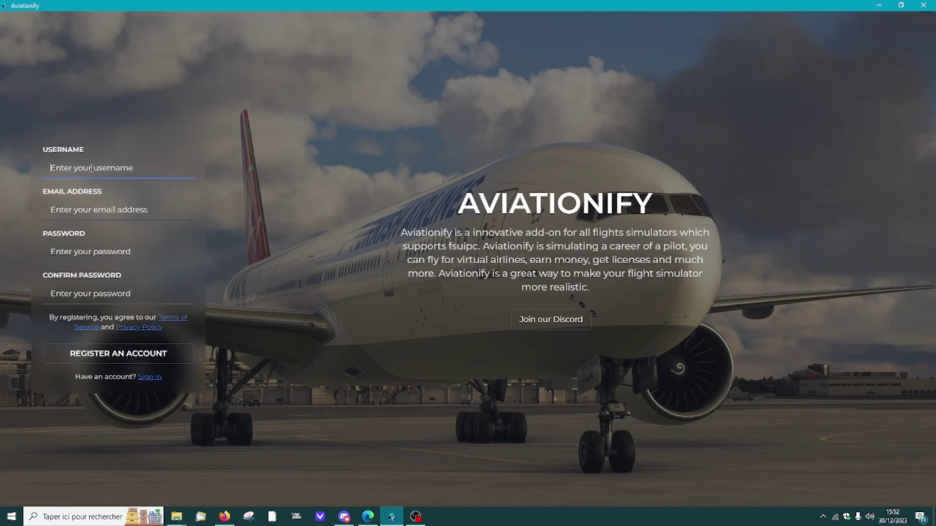
pyautogui.write('skylaneoff')
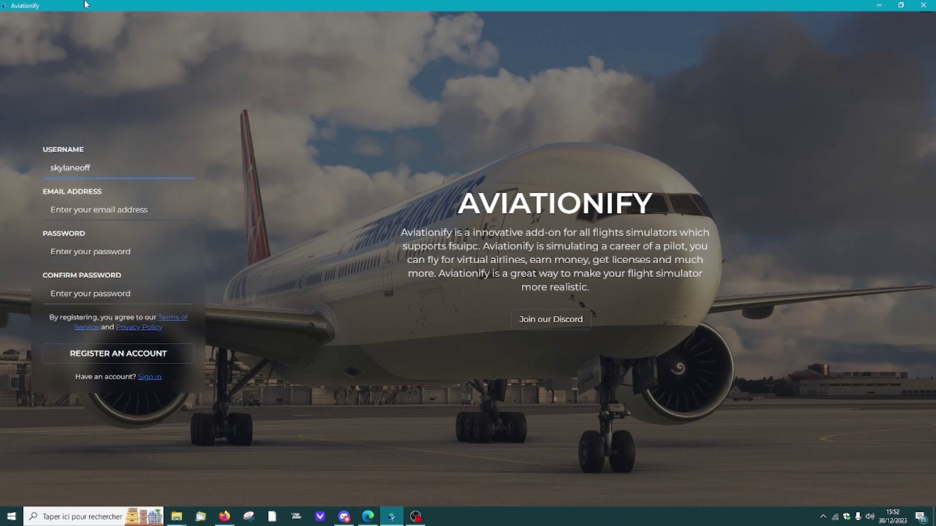
# Paste the e-mail address and password, confirm the password, and register the account
pyautogui.click(117, 212)
pyautogui.hotkey('ctrl', 'v')
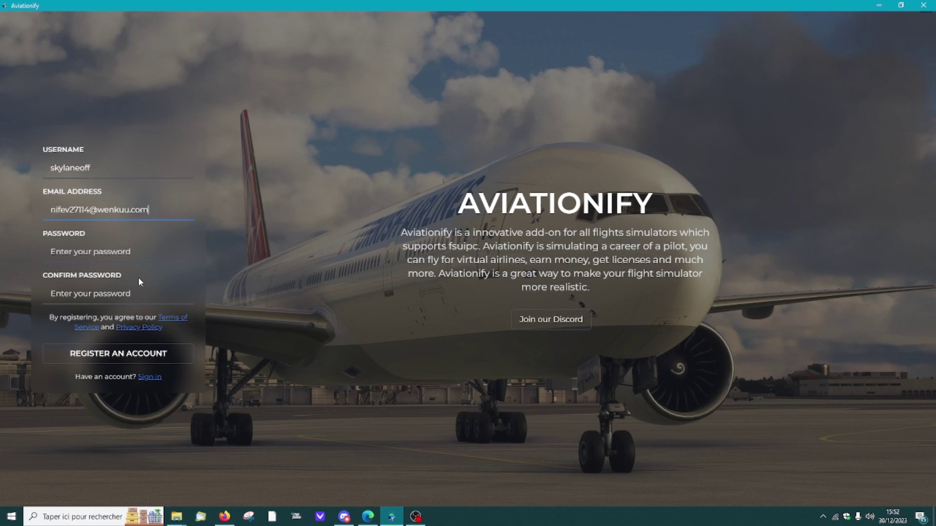
pyautogui.click(135, 251)
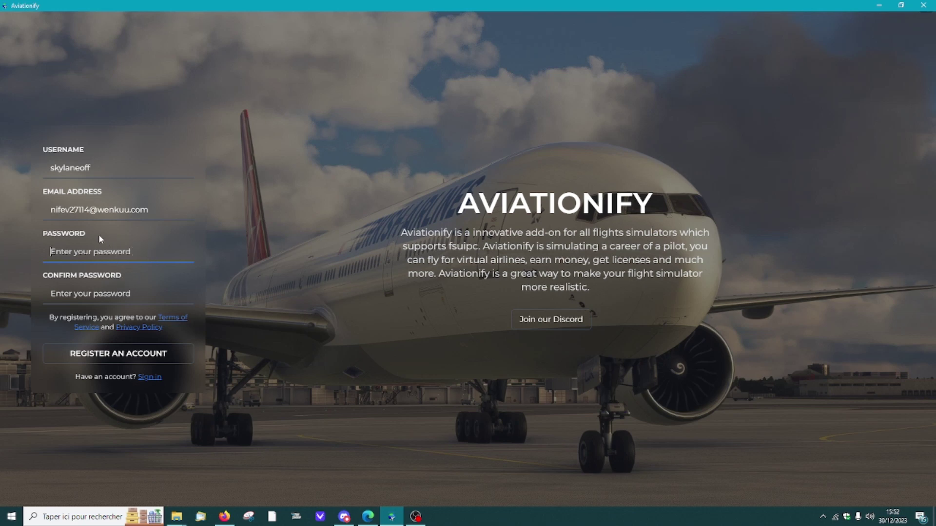
pyautogui.hotkey('ctrl', 'v')
pyautogui.press('Tab')
pyautogui.hotkey('ctrl', 'v')
pyautogui.click(104, 354)
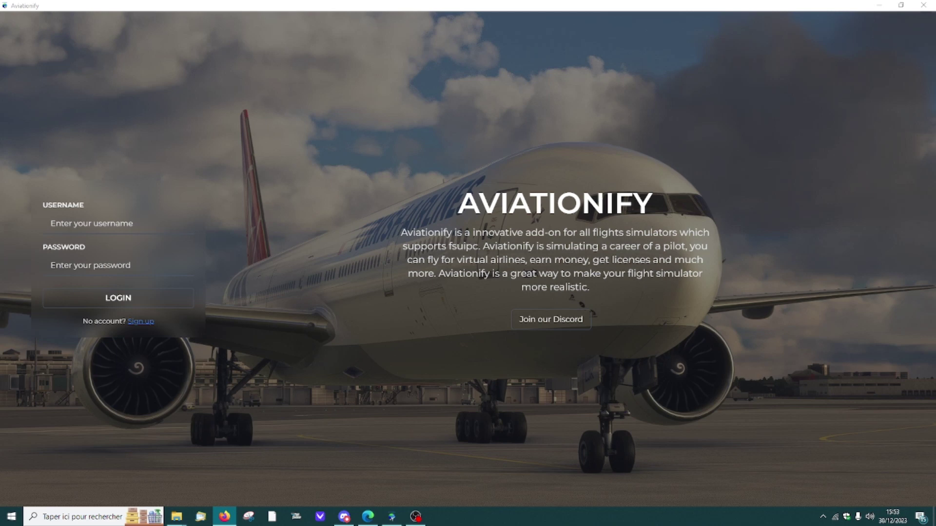
# Open the Aviationify verification link in the temp-mail inbox, then close Firefox
pyautogui.click(224, 516)
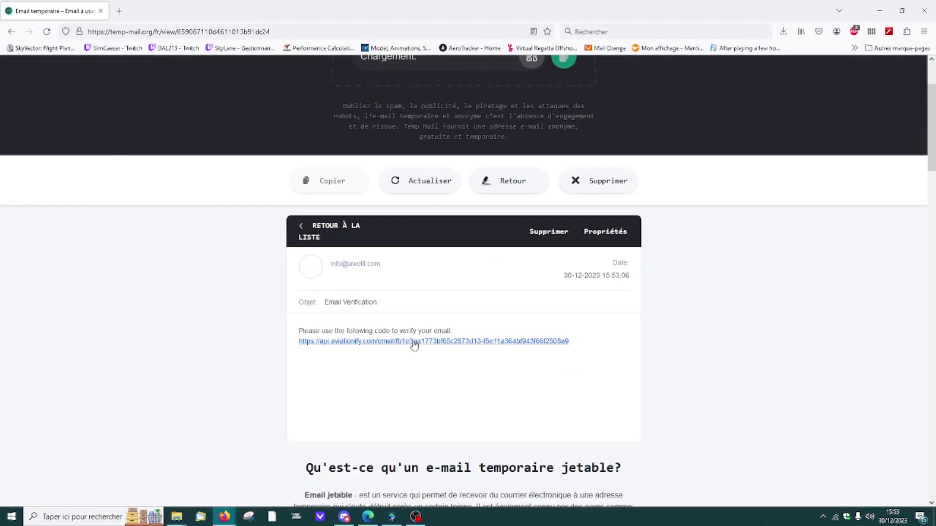
pyautogui.click(414, 344)
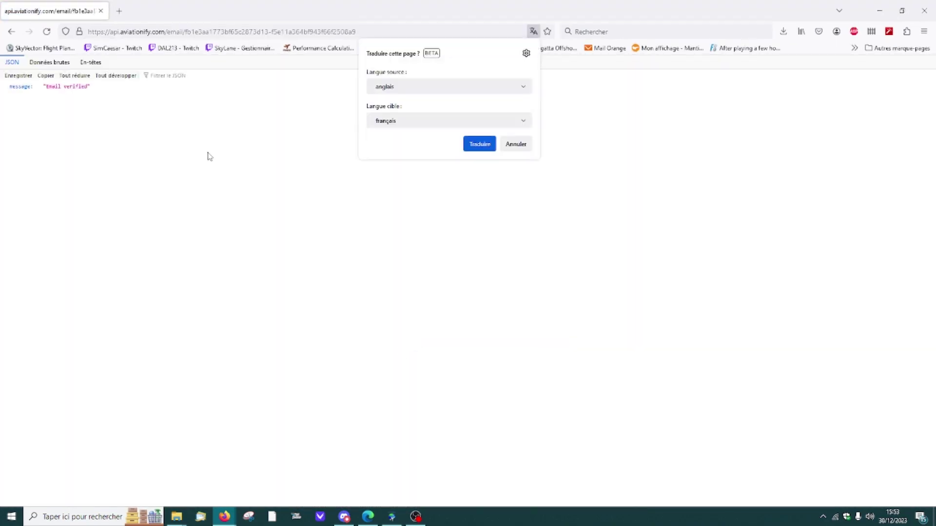
pyautogui.click(101, 11)
pyautogui.click(78, 225)
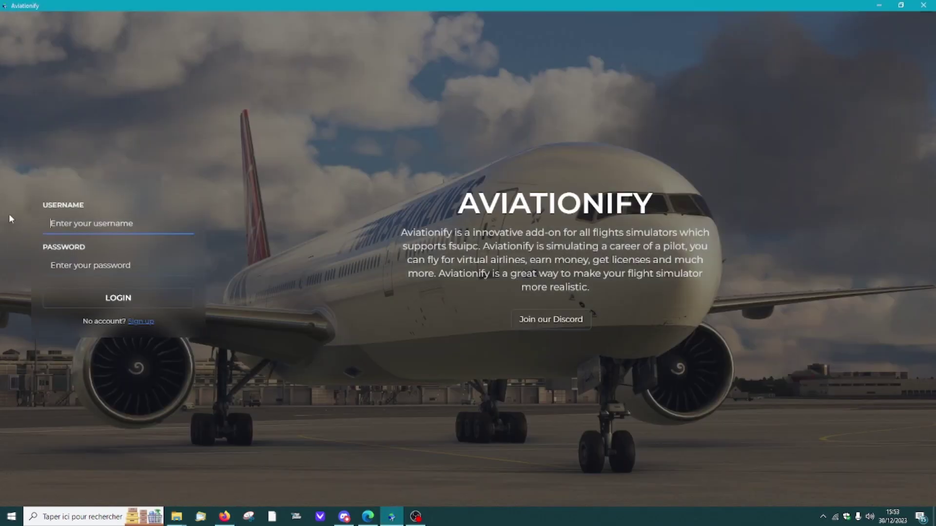
pyautogui.write('skylaneoff')
# Log in to reach the dashboard showing 0 flights, $3000.00 and rank Junior First Officer
pyautogui.click(107, 297)
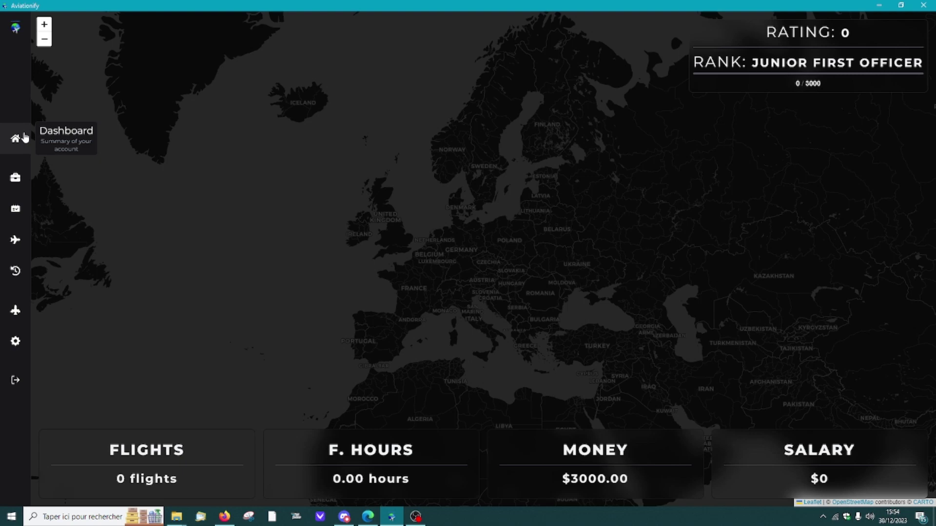
# Pan the dashboard world map, then view the airline jobs and flight schedule generator pages
pyautogui.scroll(-3, 330, 217)
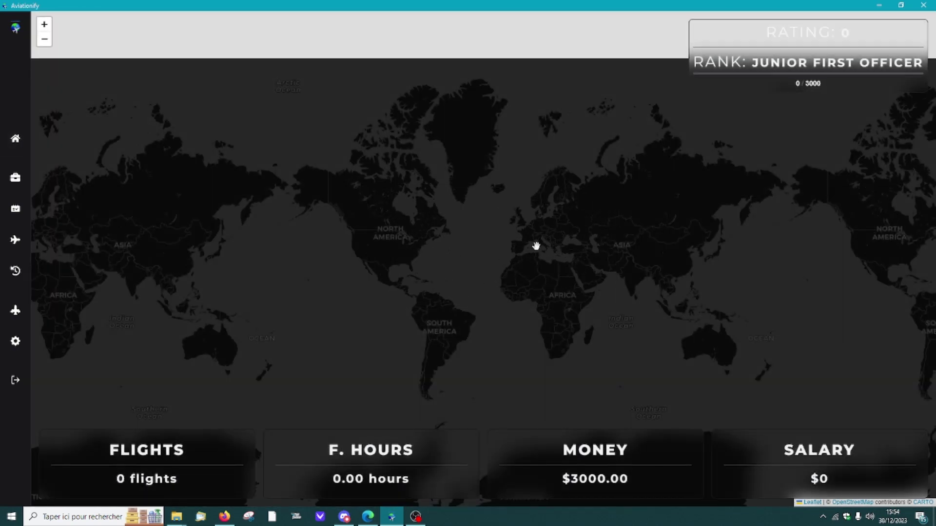
pyautogui.moveTo(535, 244); pyautogui.dragTo(507, 245)
pyautogui.scroll(1, 507, 244)
pyautogui.scroll(1, 356, 265)
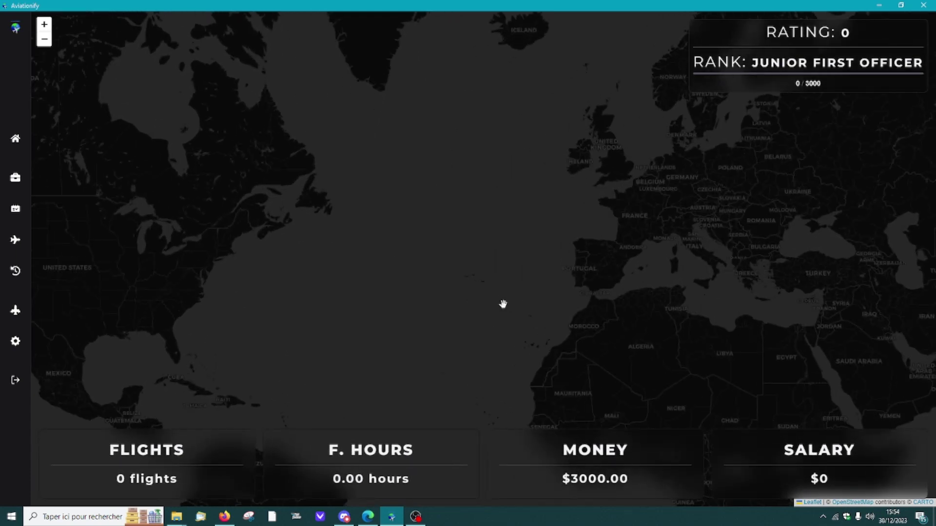
pyautogui.click(14, 180)
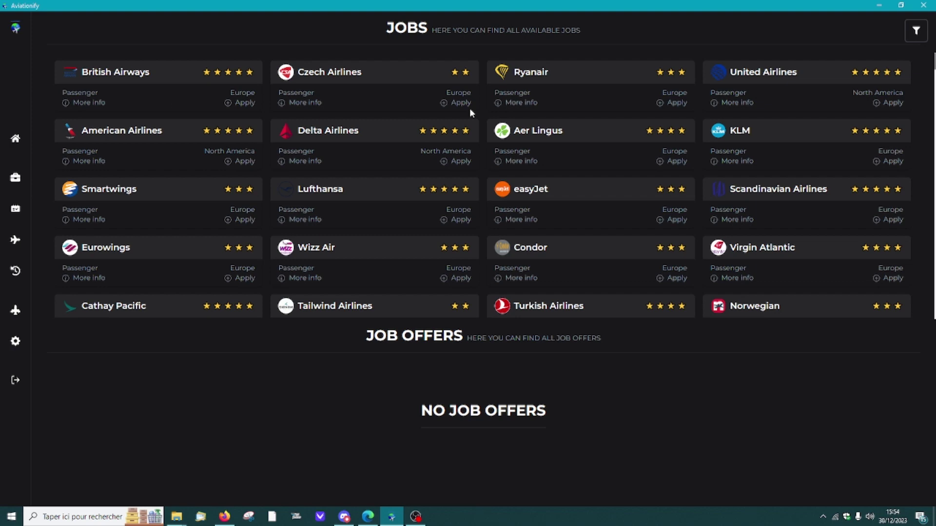
pyautogui.click(19, 211)
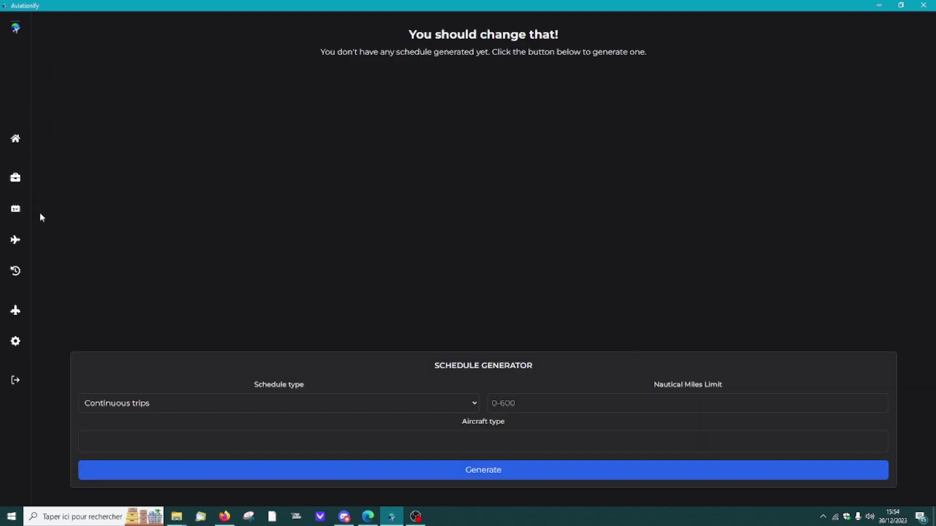
# Check the empty next-flight and flight-history pages, then the Licences and Settings pages
pyautogui.click(14, 240)
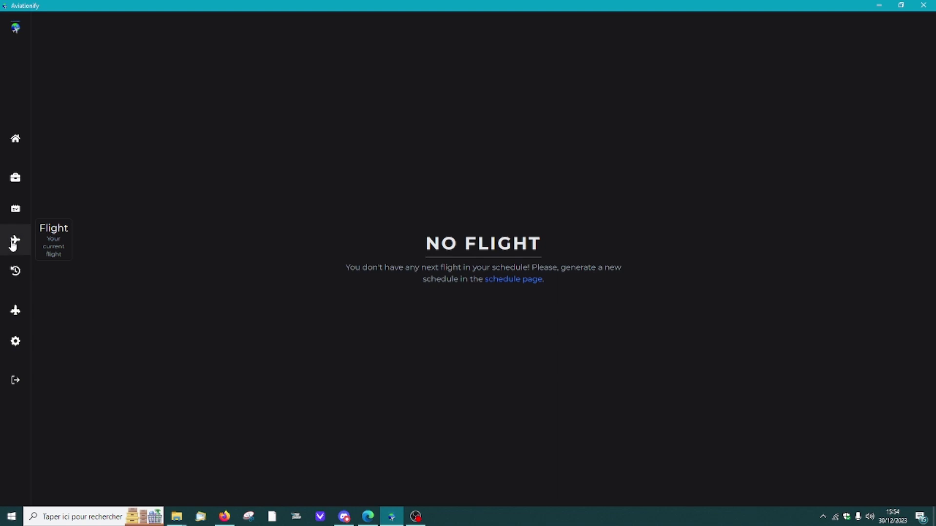
pyautogui.click(13, 272)
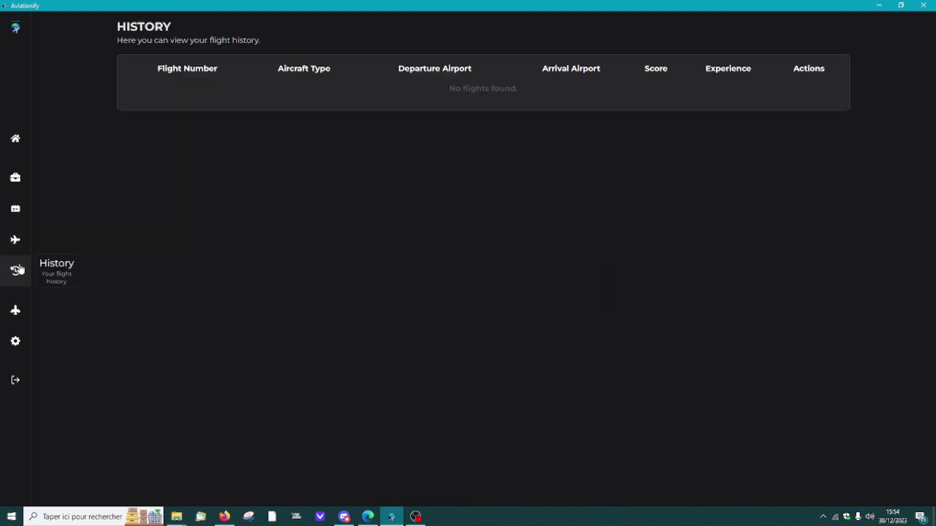
pyautogui.click(15, 316)
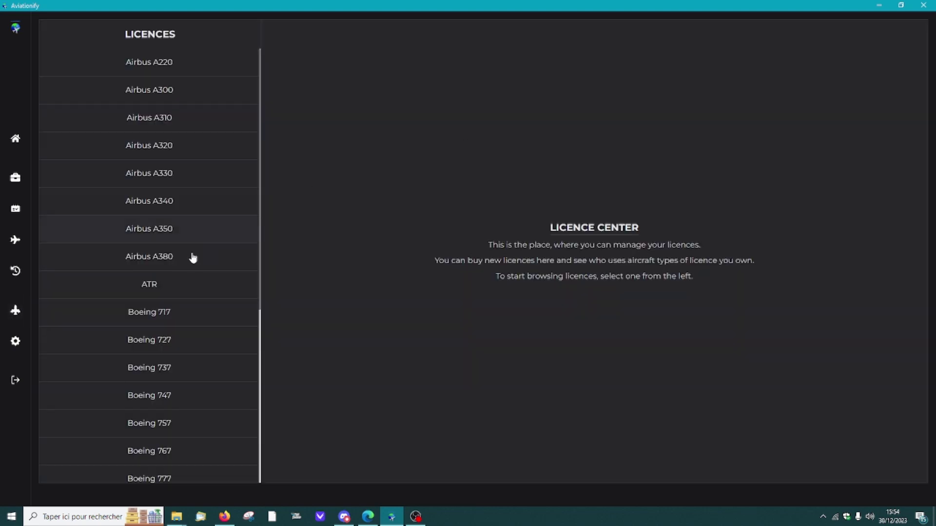
pyautogui.click(14, 342)
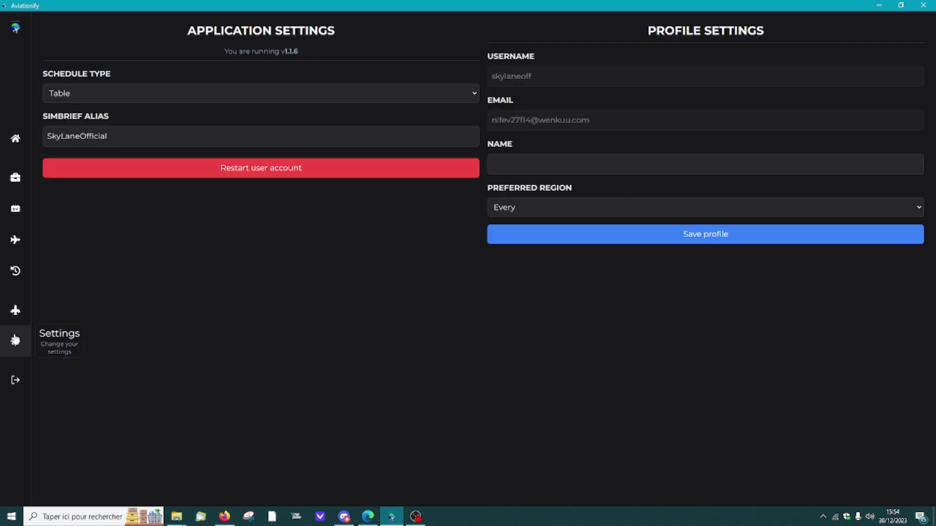
# Select the SimBrief alias text and fill in the profile name
pyautogui.moveTo(175, 139)
pyautogui.mouseDown()
pyautogui.moveTo(58, 131)
pyautogui.moveTo(132, 142)
pyautogui.mouseUp()
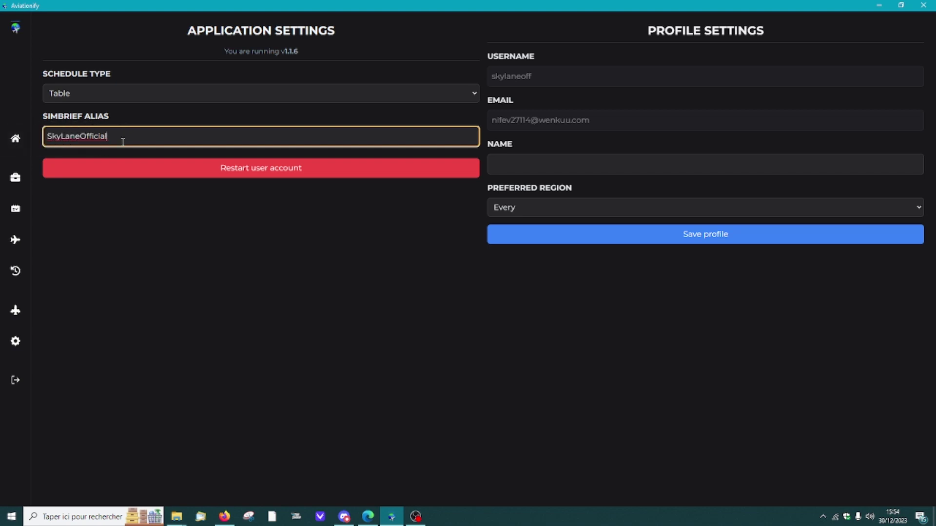
pyautogui.moveTo(112, 140); pyautogui.dragTo(42, 141)
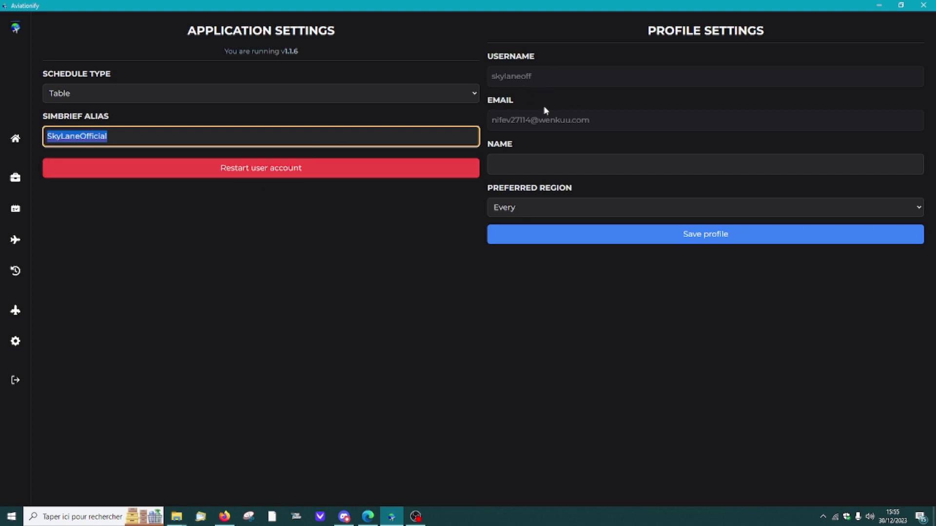
pyautogui.click(524, 159)
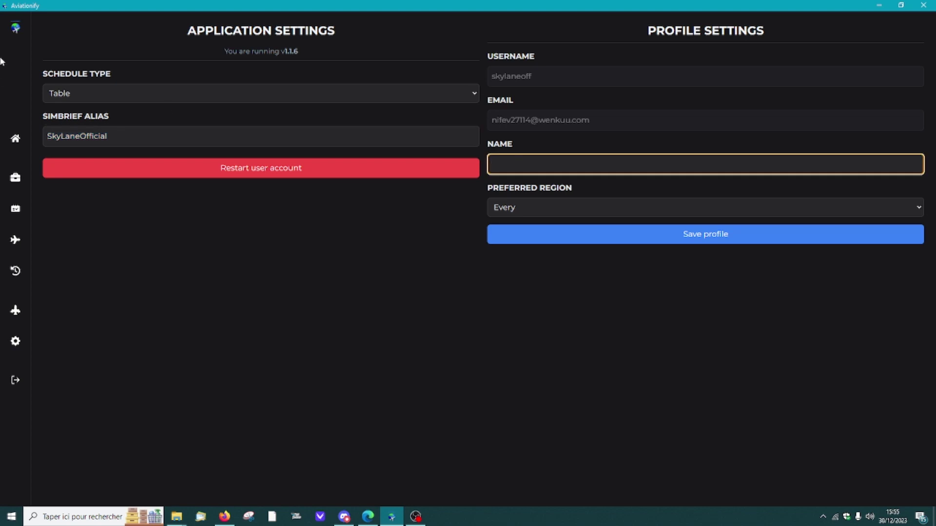
pyautogui.write('sky')
# Change the preferred region to South America, then back to Every, and save the profile
pyautogui.click(556, 207)
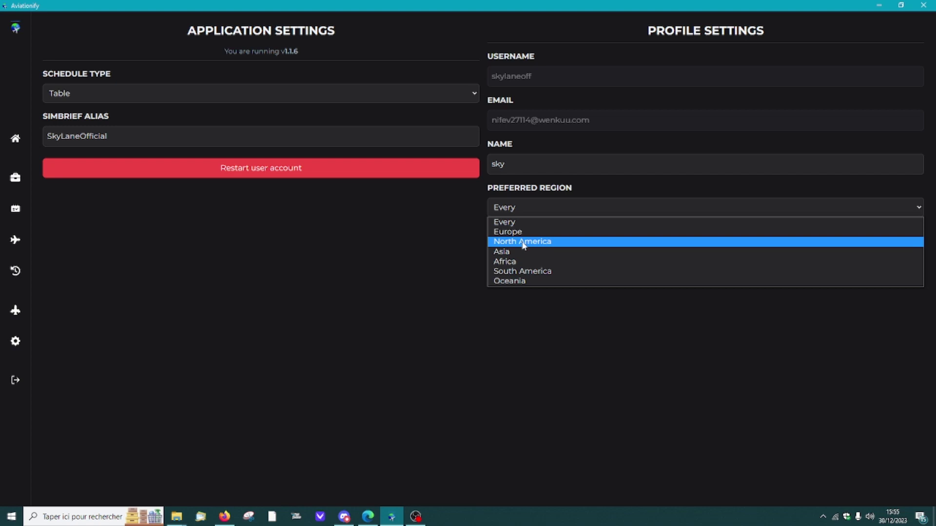
pyautogui.click(502, 272)
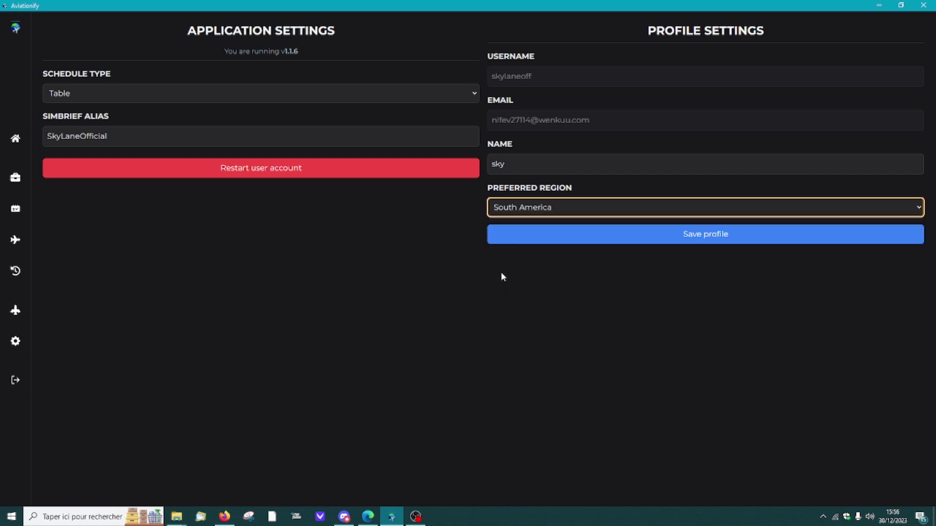
pyautogui.click(643, 212)
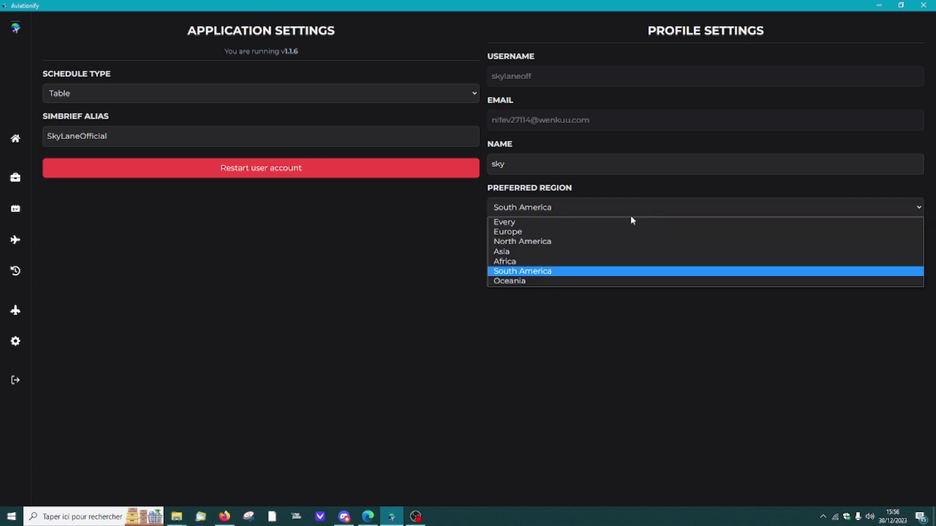
pyautogui.click(518, 223)
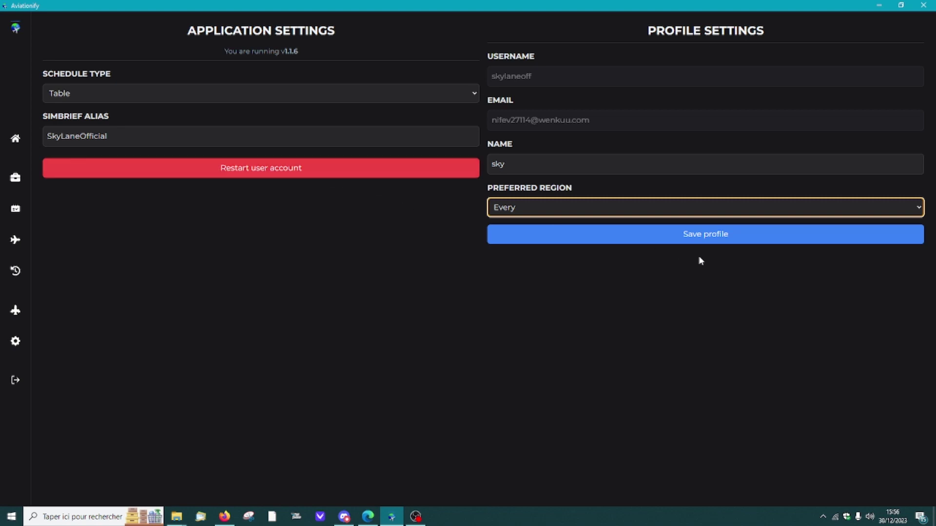
pyautogui.click(711, 239)
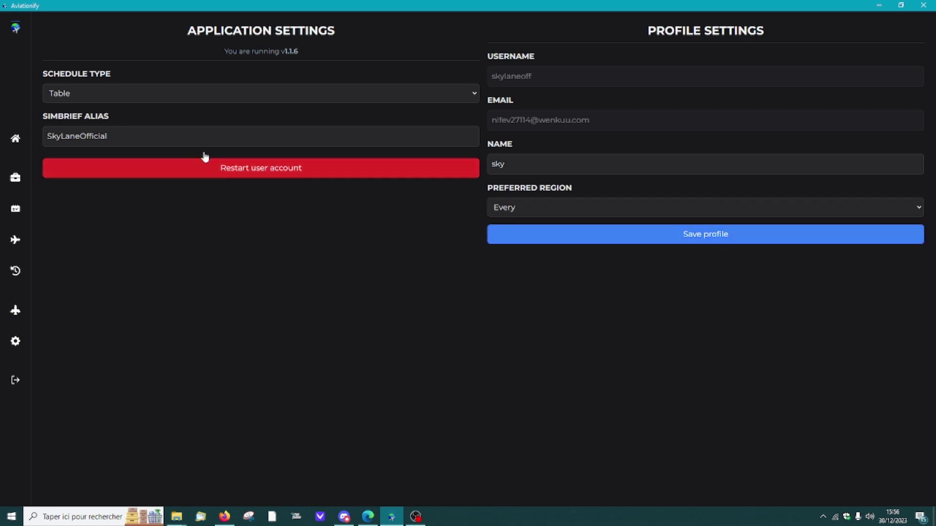
# Open Licences and view the Airbus A220, A300, A310 and A320 licence details
pyautogui.click(16, 318)
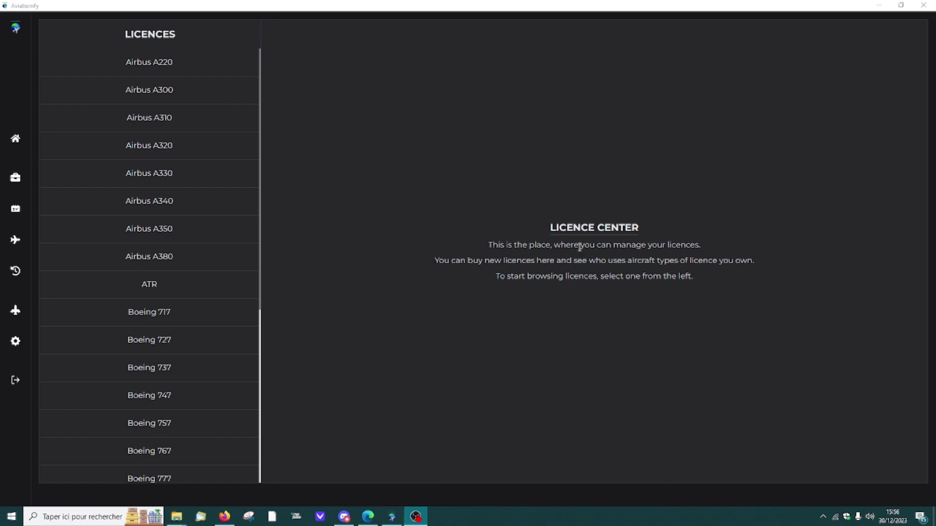
pyautogui.click(170, 57)
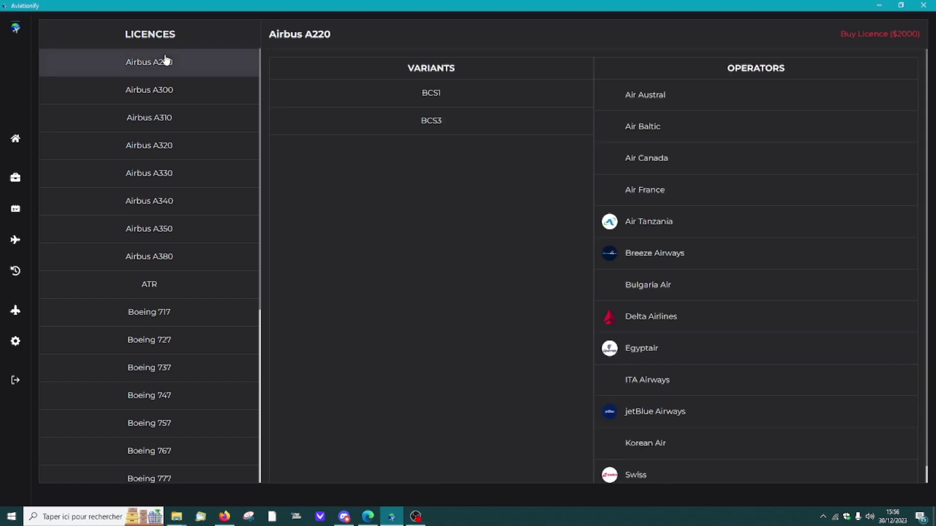
pyautogui.click(173, 90)
pyautogui.click(164, 118)
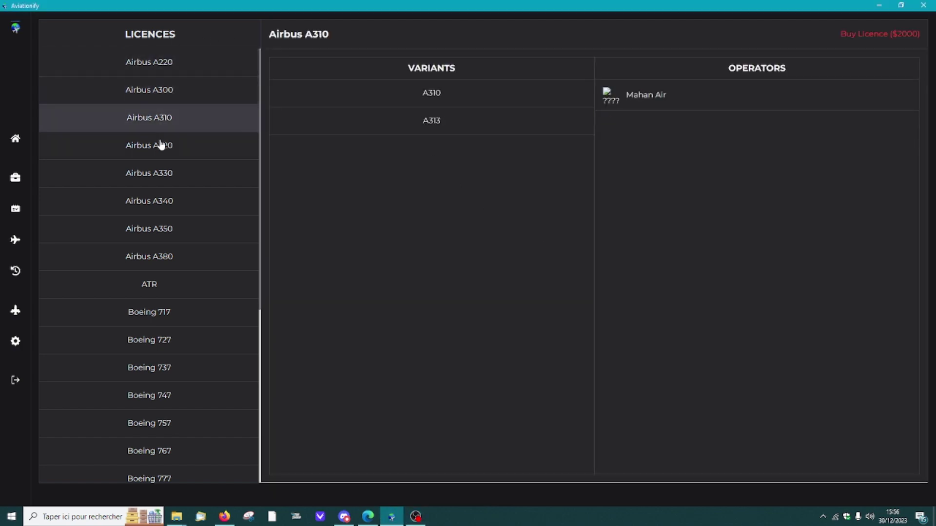
pyautogui.click(155, 145)
pyautogui.scroll(-6, 192, 137)
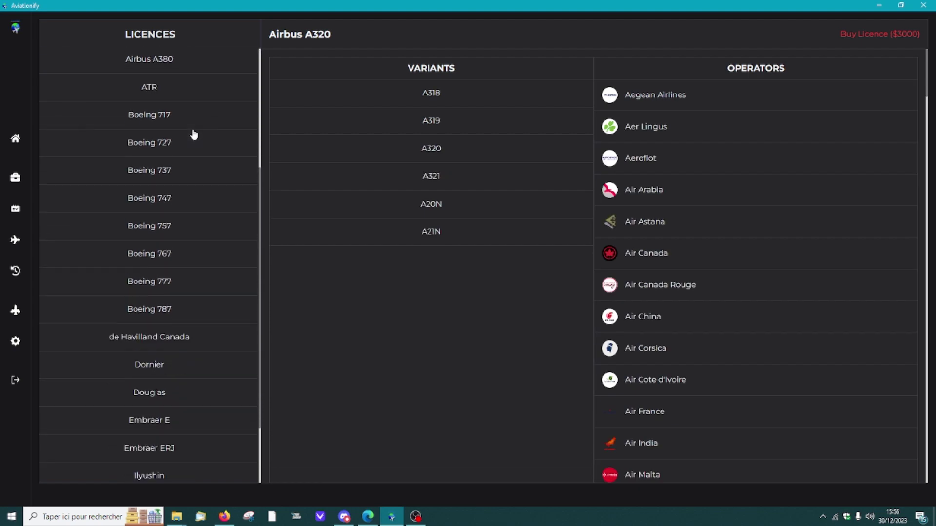
# View the de Havilland Canada, Douglas, McDonnell Douglas, Boeing 747 and Airbus A340 licences
pyautogui.click(141, 254)
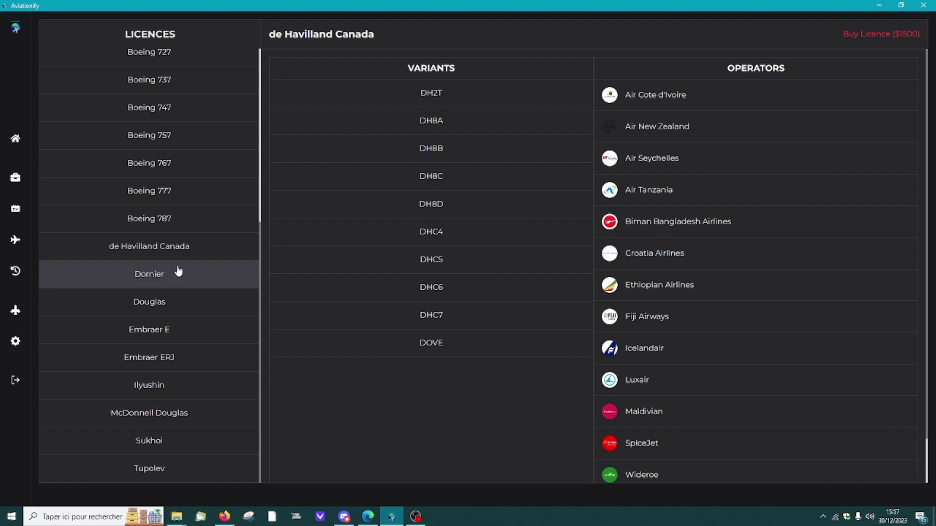
pyautogui.click(163, 302)
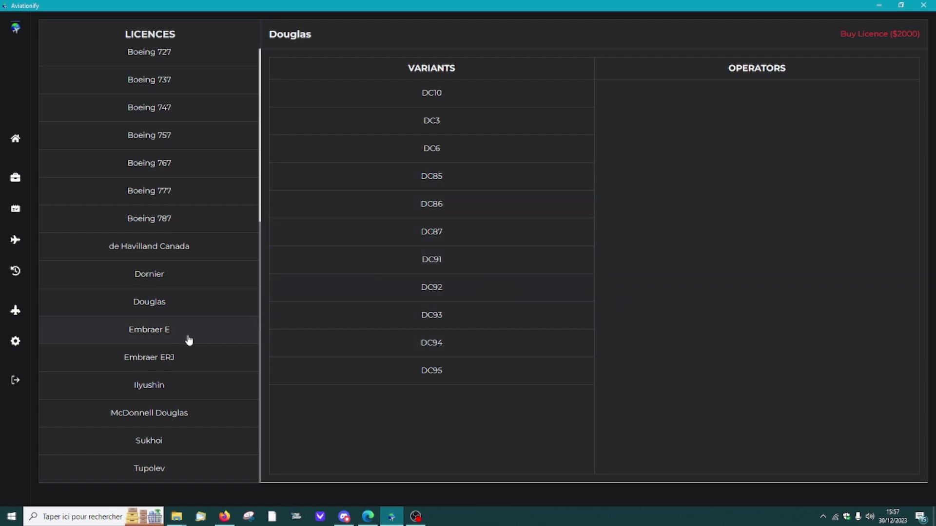
pyautogui.click(130, 420)
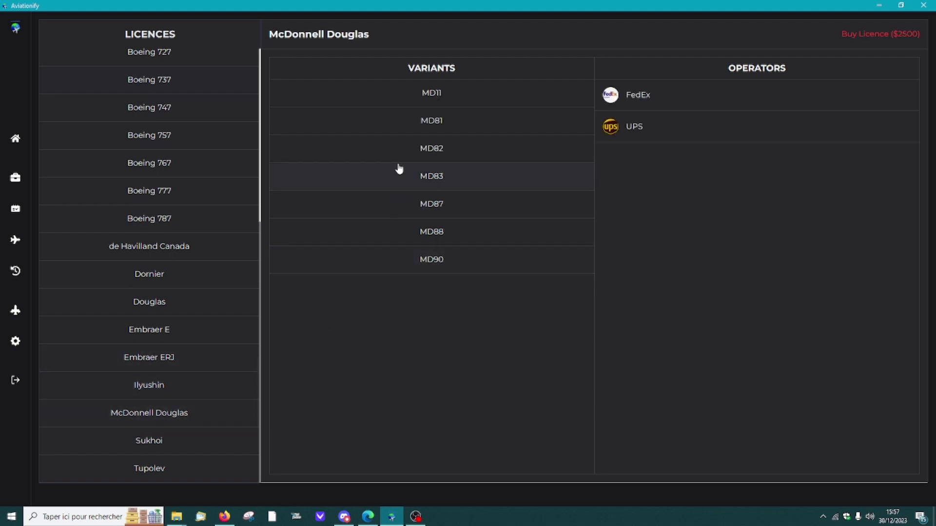
pyautogui.scroll(3, 173, 390)
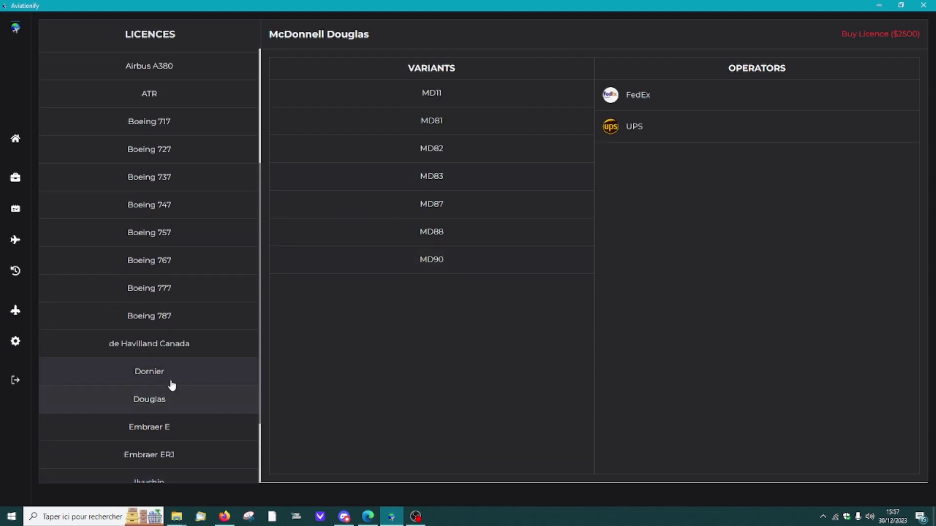
pyautogui.scroll(5, 171, 385)
pyautogui.scroll(1, 170, 381)
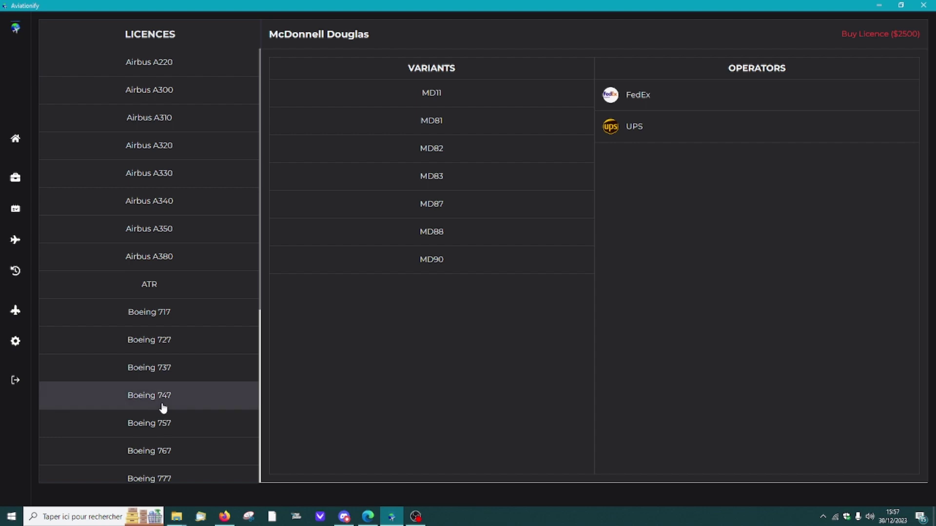
pyautogui.click(185, 404)
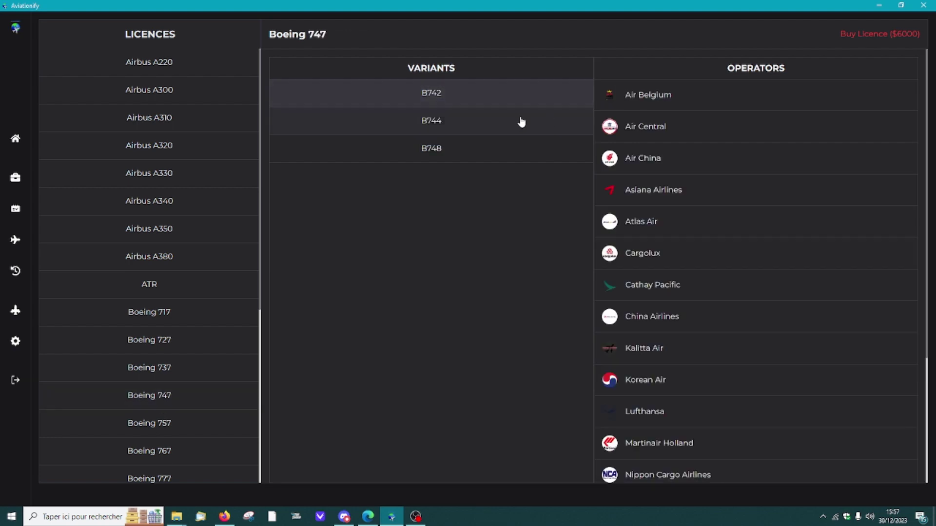
pyautogui.click(161, 202)
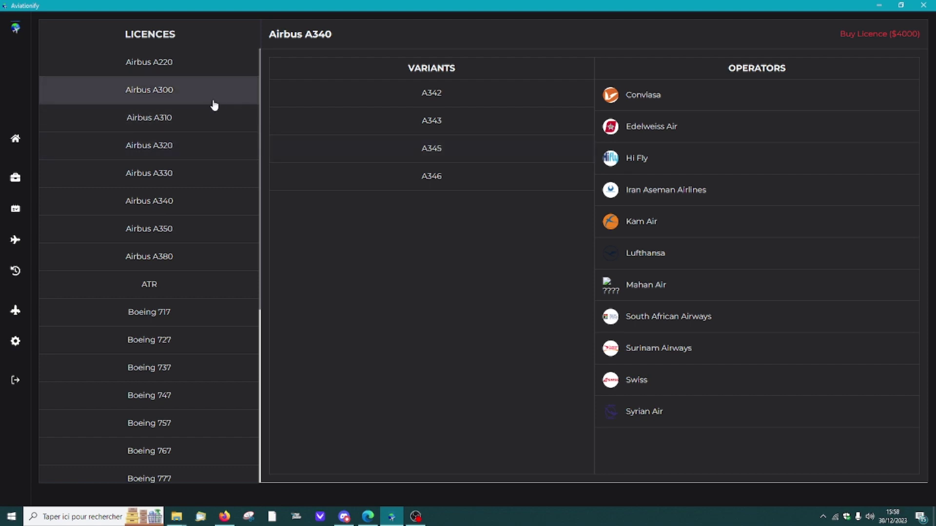
# Scroll the Airbus A340 licence details and open operator Conviasa's route map and airline info
pyautogui.scroll(-2, 215, 107)
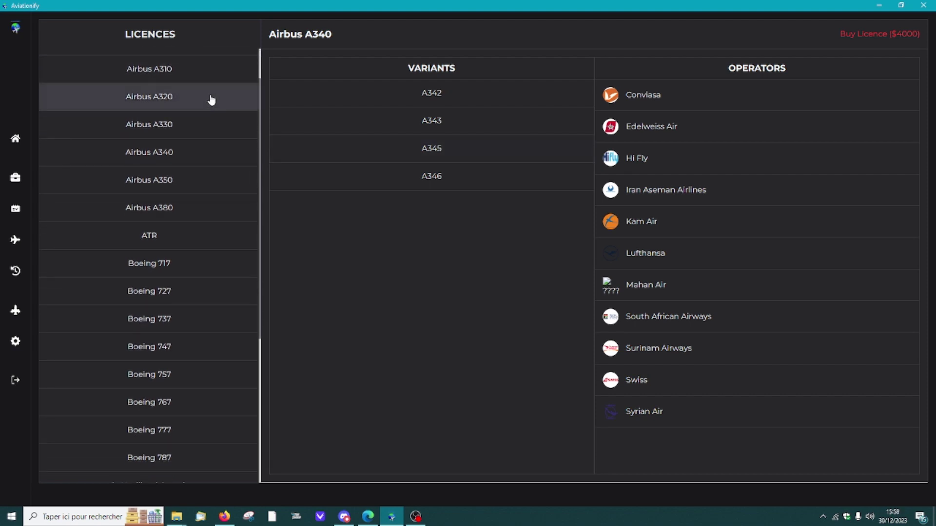
pyautogui.scroll(-1, 207, 92)
pyautogui.scroll(1, 207, 92)
pyautogui.scroll(2, 204, 96)
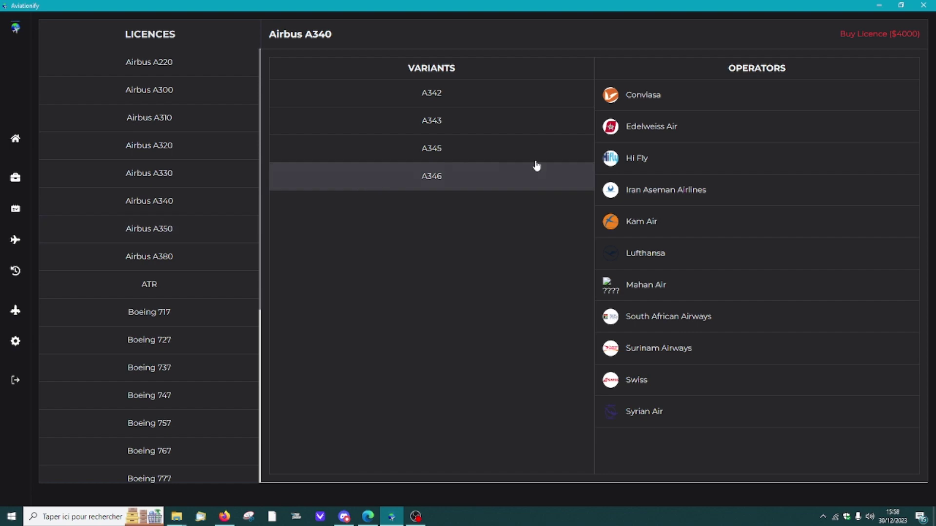
pyautogui.click(636, 97)
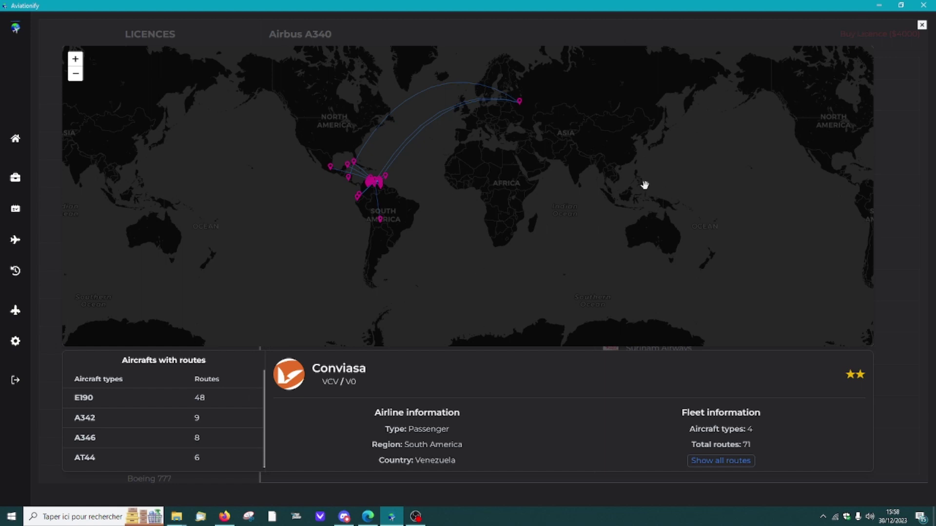
# Close Conviasa's 71-route map overlay to return to the Airbus A340 licence page
pyautogui.click(921, 26)
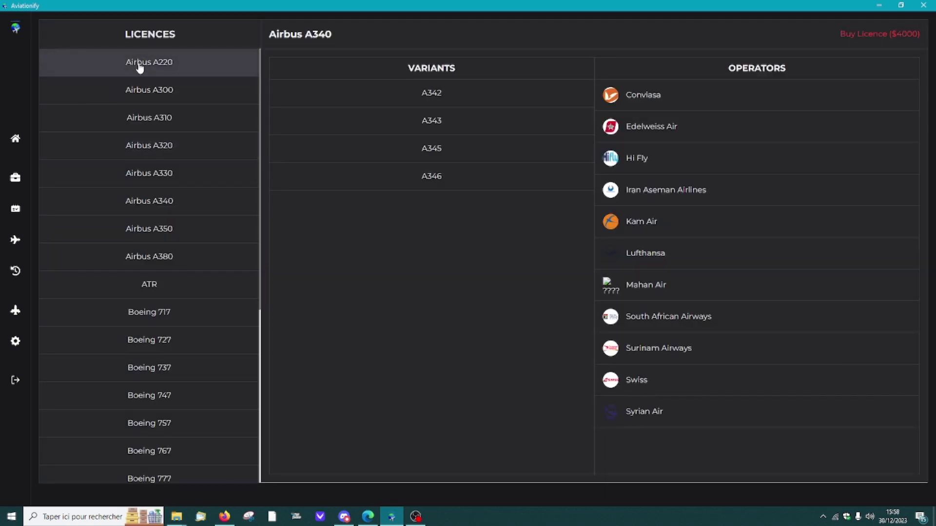
# Review the Airbus A300, A310 and A320 licence details
pyautogui.click(163, 95)
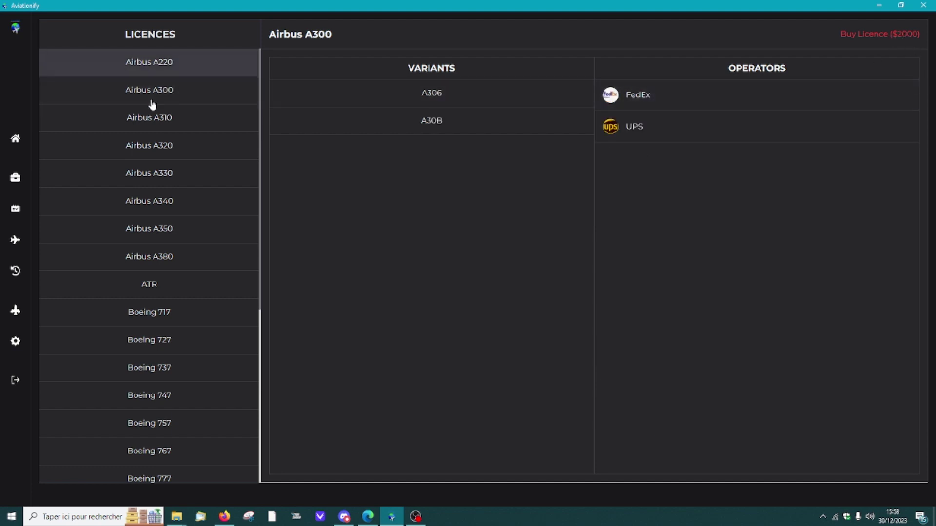
pyautogui.click(232, 111)
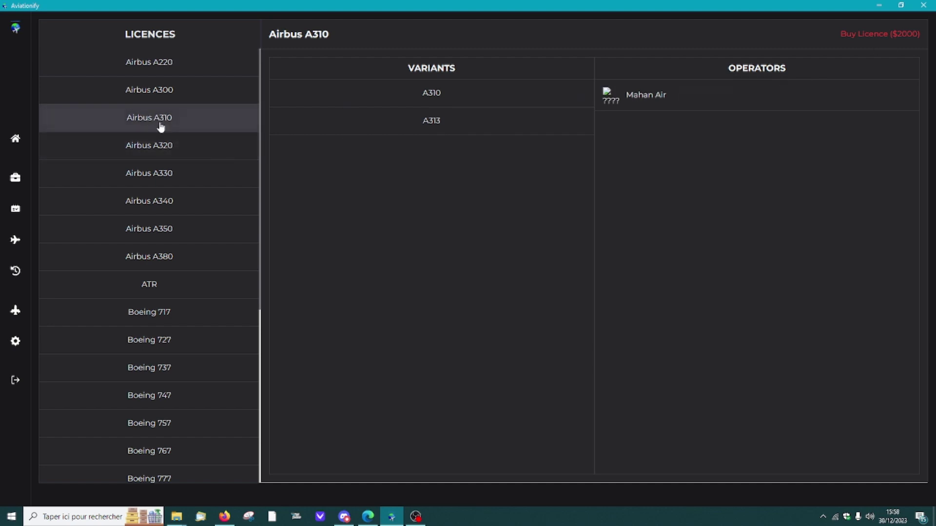
pyautogui.click(162, 154)
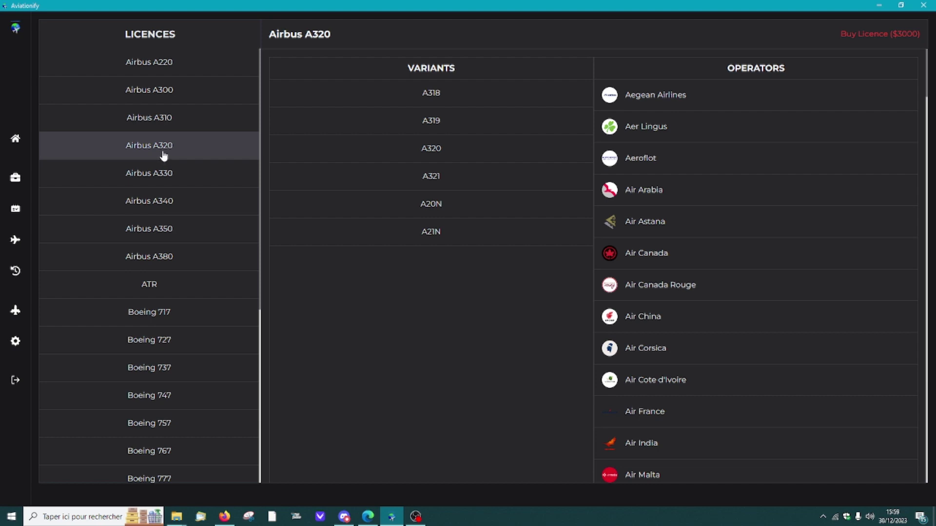
# Browse the Boeing 737 licence's variants and list of operators
pyautogui.scroll(-2, 163, 155)
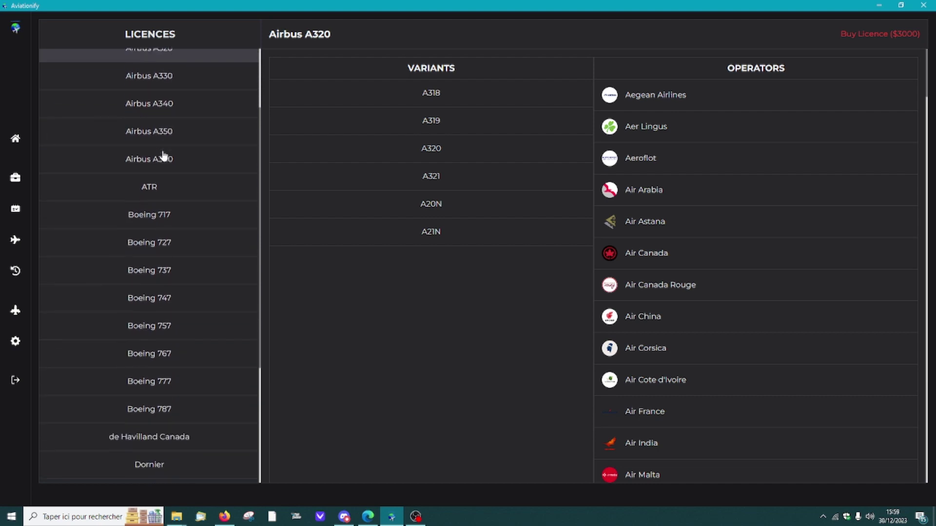
pyautogui.click(176, 267)
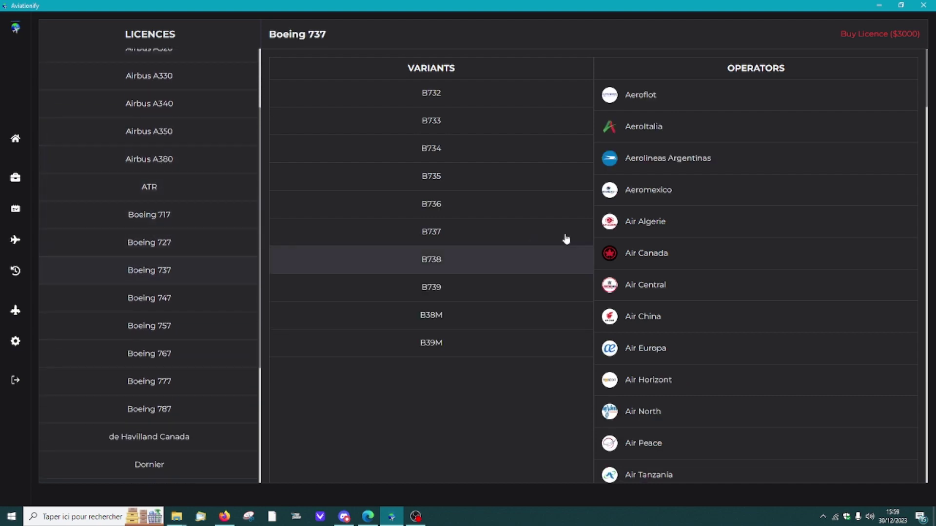
pyautogui.scroll(-6, 639, 183)
pyautogui.scroll(-20, 639, 184)
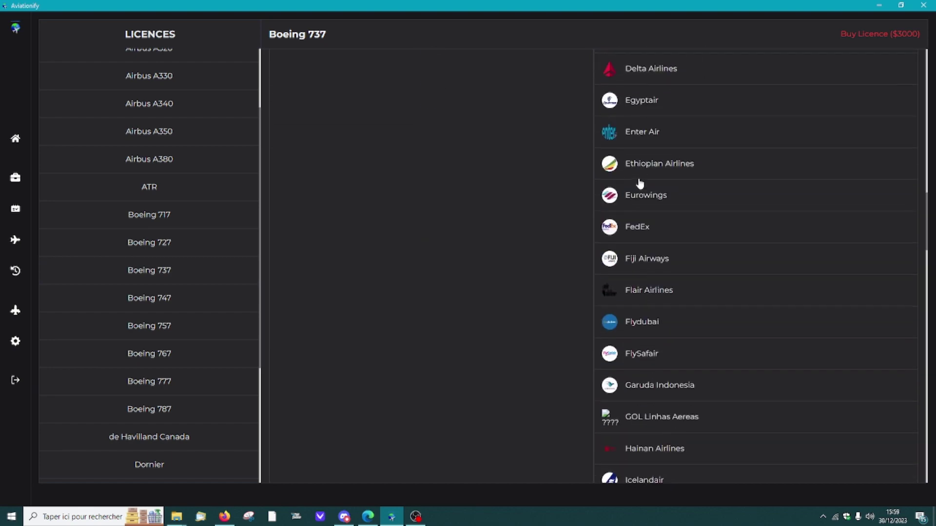
pyautogui.scroll(-20, 625, 340)
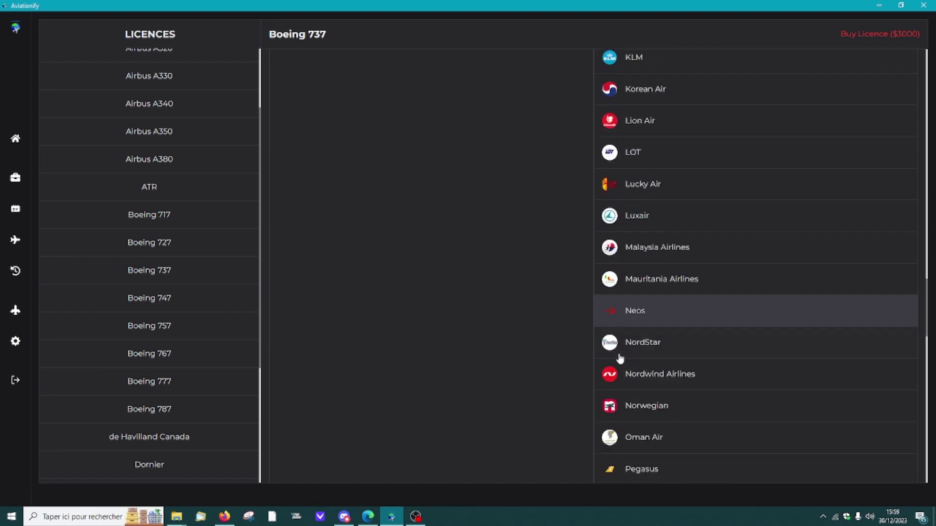
pyautogui.scroll(-8, 623, 348)
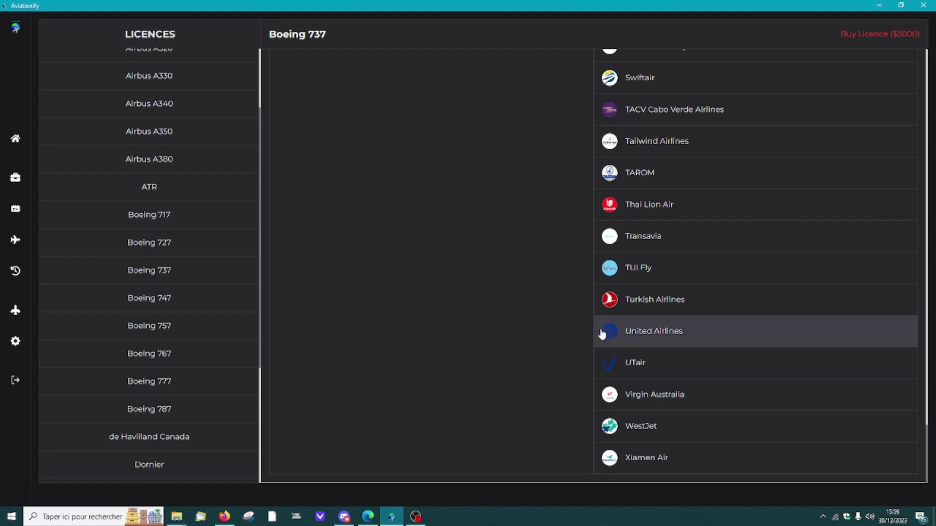
pyautogui.scroll(3, 132, 321)
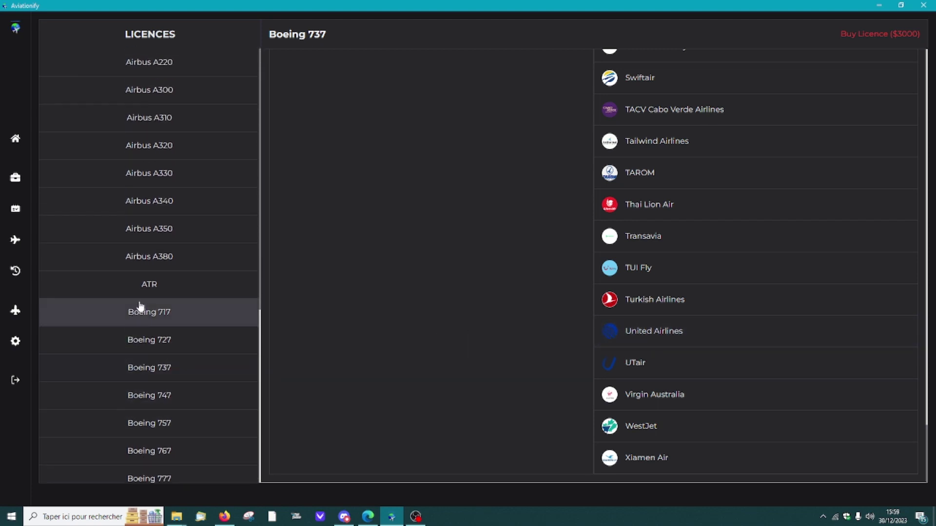
# View the Airbus A220 and the $4000 Airbus A330 licence details
pyautogui.click(185, 67)
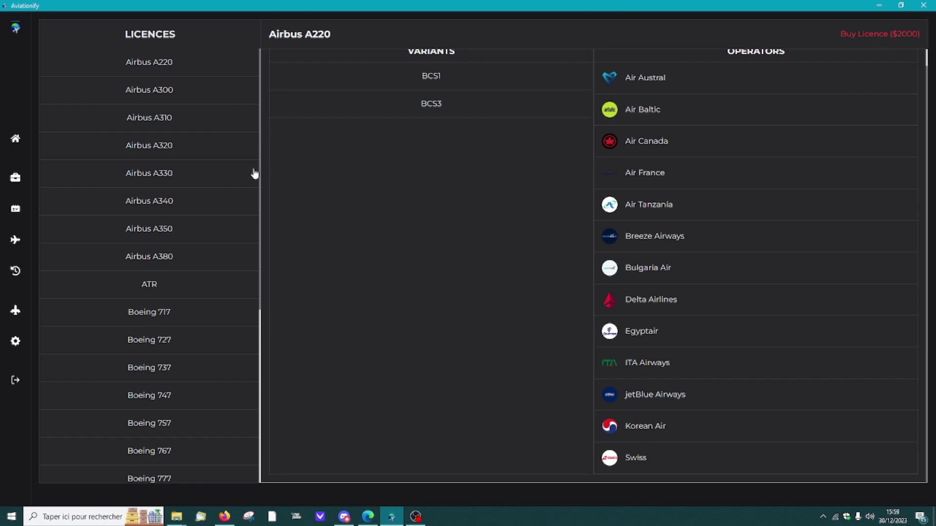
pyautogui.click(172, 174)
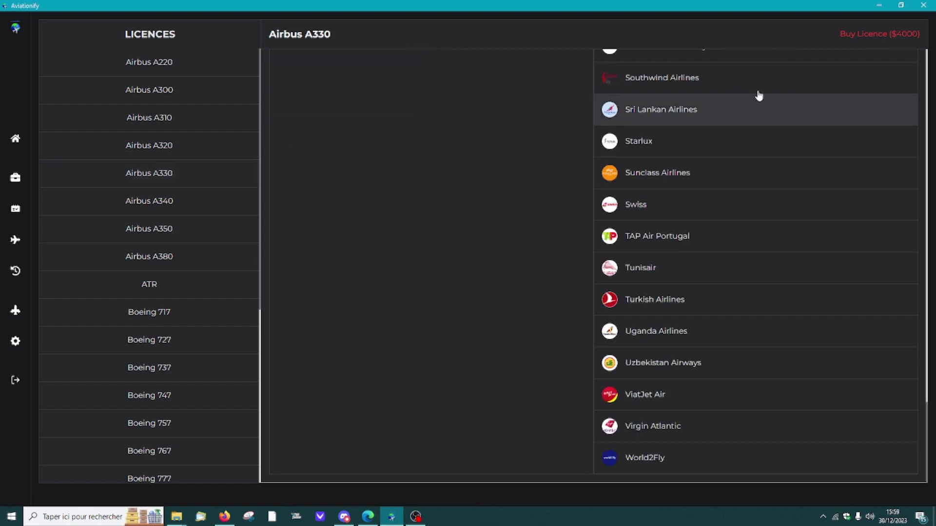
pyautogui.click(15, 138)
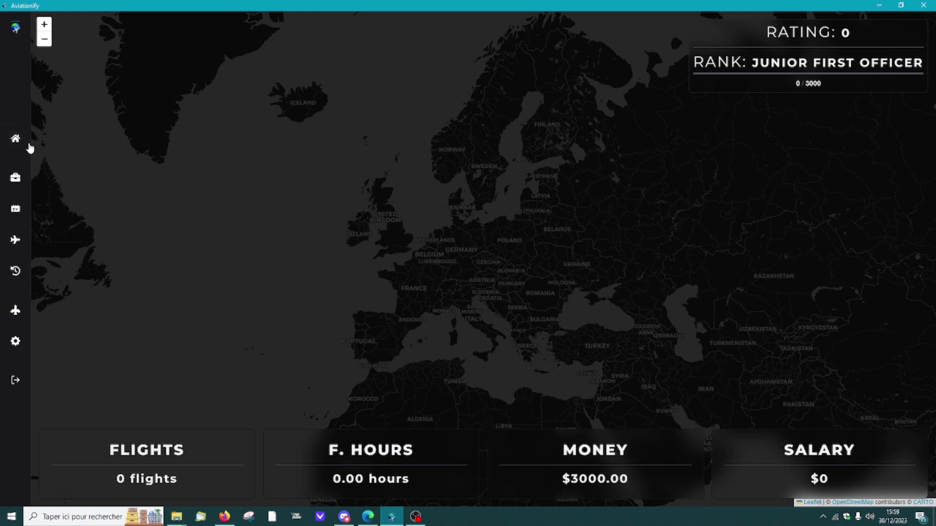
# Check the flight page, then return to the Licence Center
pyautogui.click(11, 245)
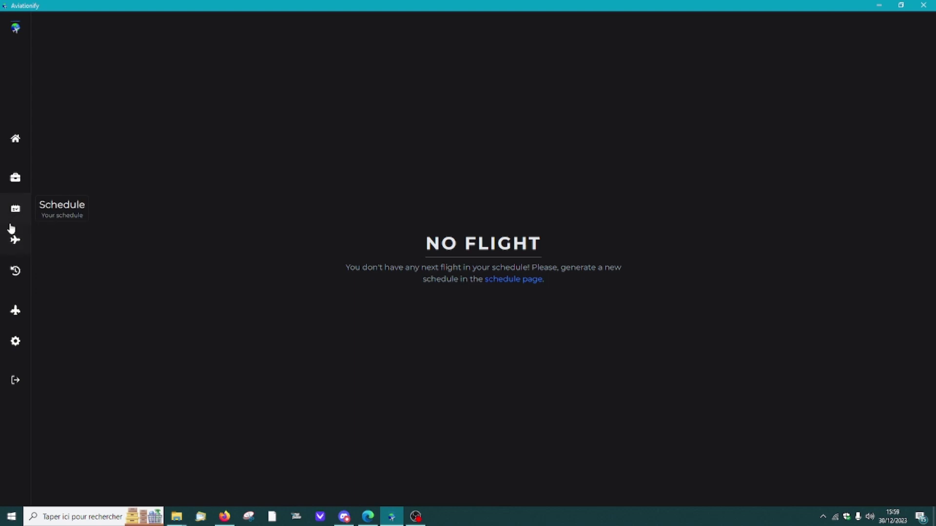
pyautogui.click(15, 310)
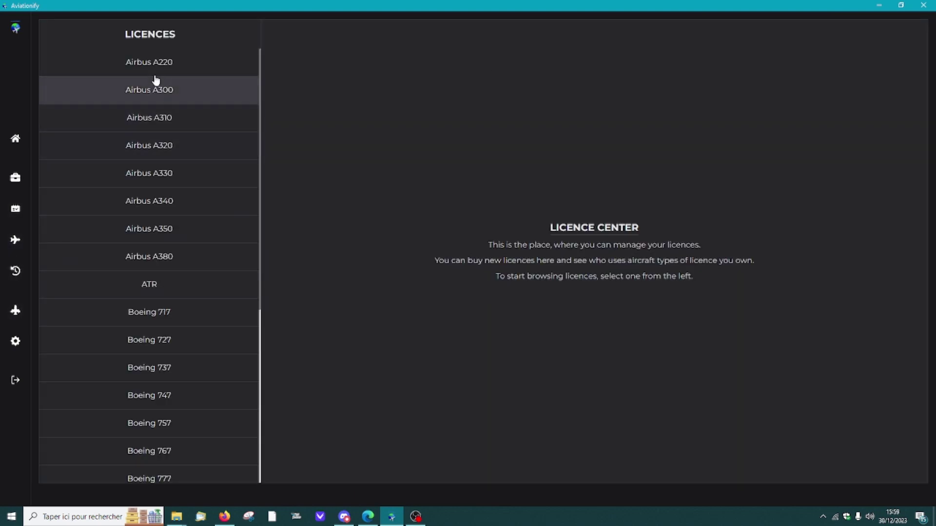
# Buy the Airbus A320 licence for $3000 and confirm it shows as Active
pyautogui.click(146, 153)
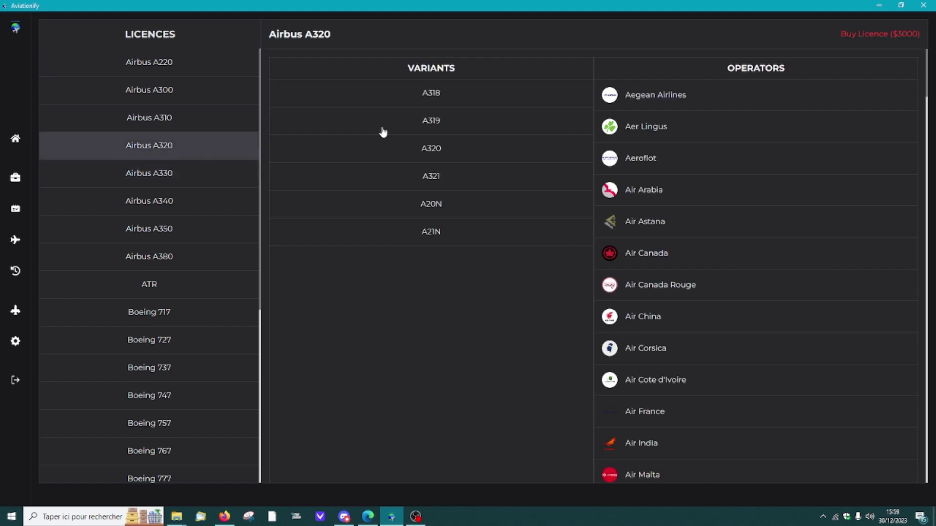
pyautogui.click(877, 34)
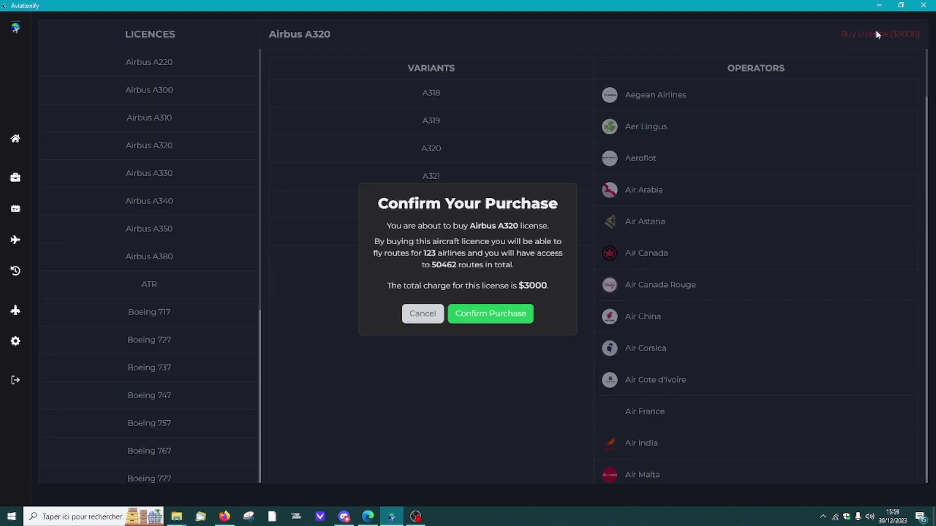
pyautogui.click(487, 318)
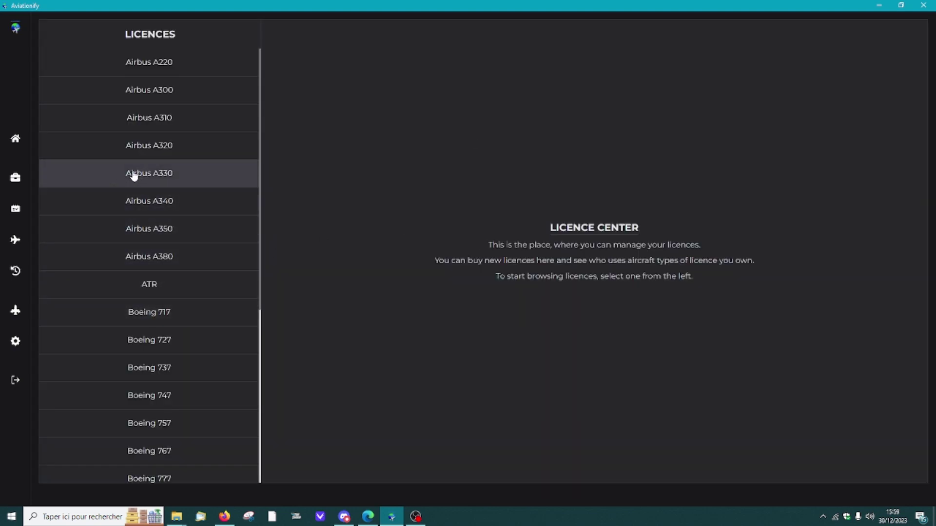
pyautogui.click(152, 153)
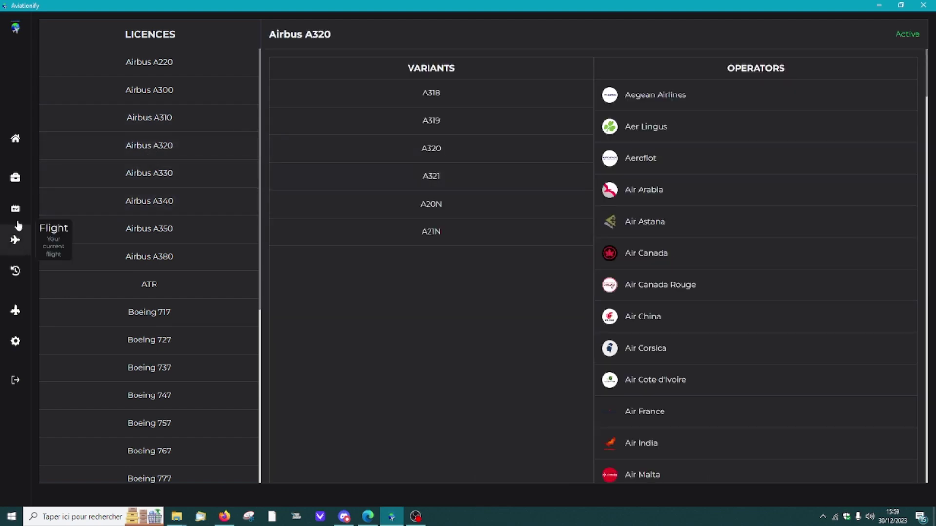
pyautogui.click(16, 178)
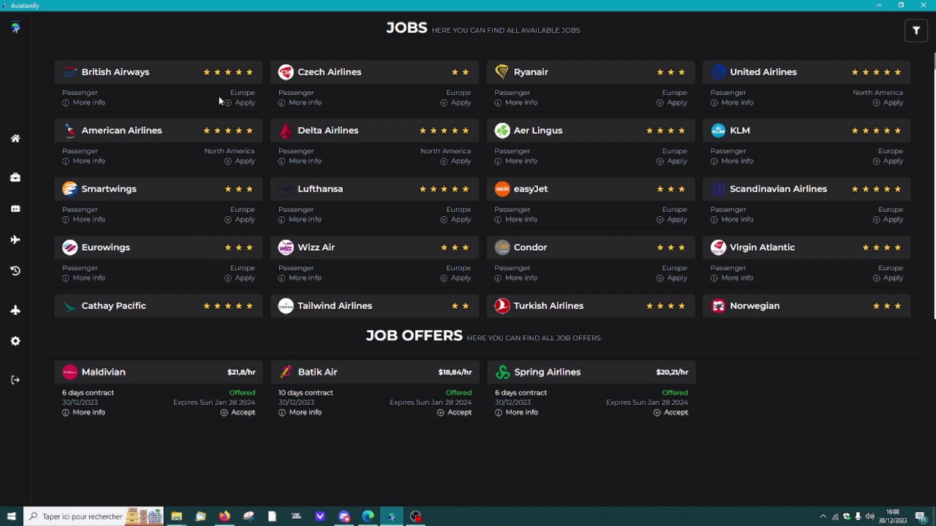
pyautogui.scroll(-8, 806, 180)
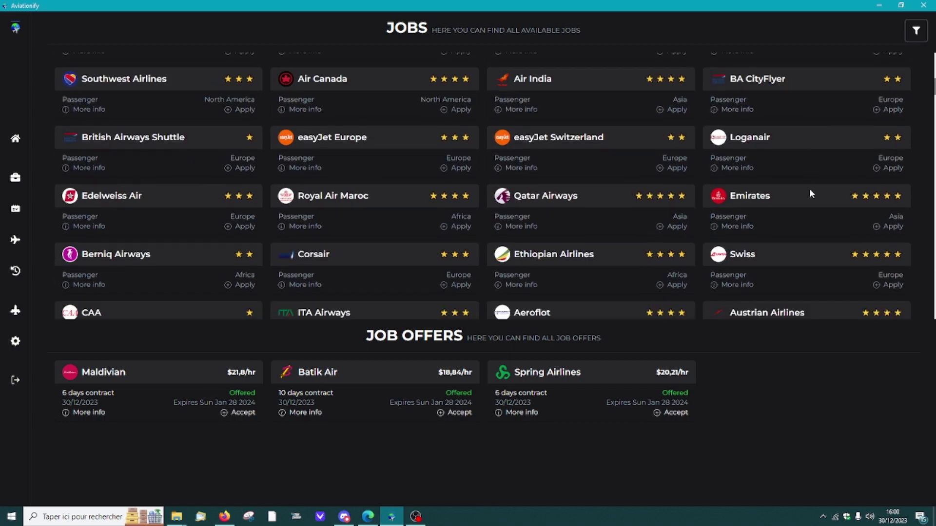
pyautogui.scroll(-8, 809, 193)
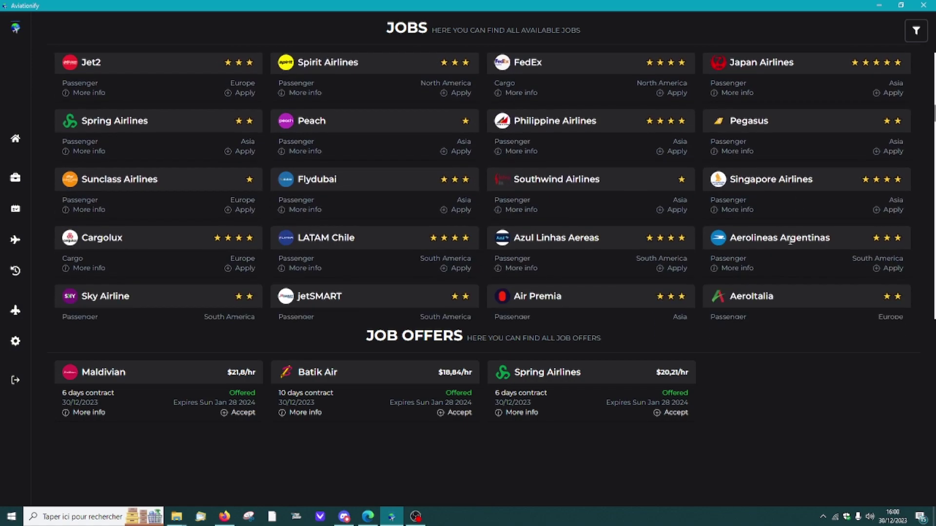
pyautogui.scroll(-4, 780, 243)
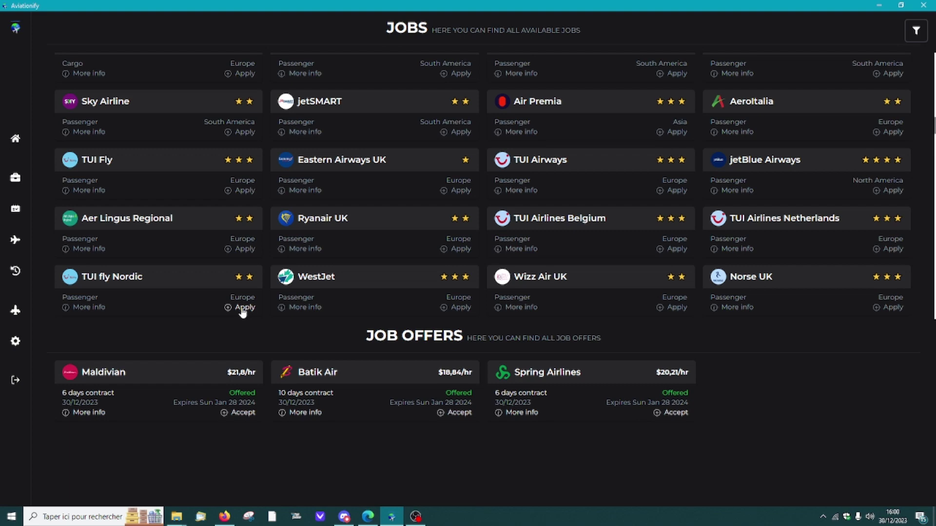
pyautogui.scroll(-1, 252, 147)
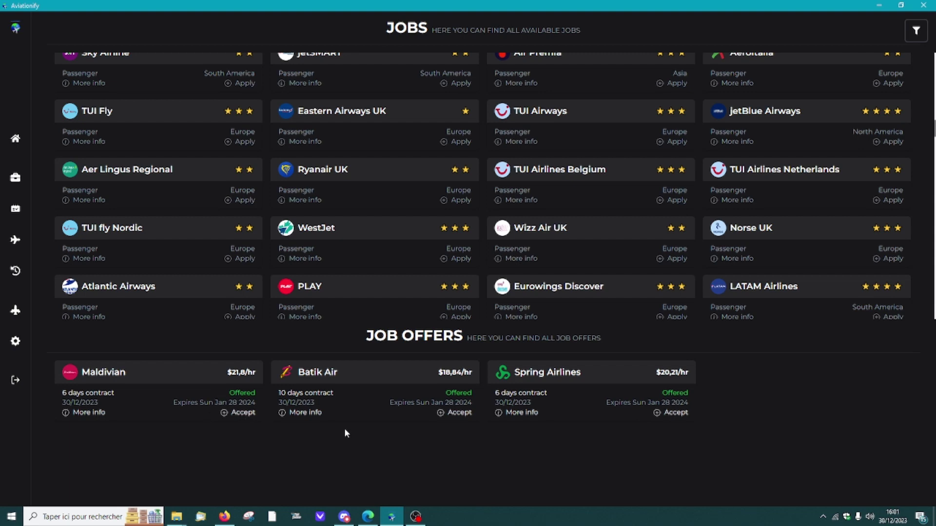
# Accept the Maldivian job offer, with employment running until 05/01/2024
pyautogui.click(224, 414)
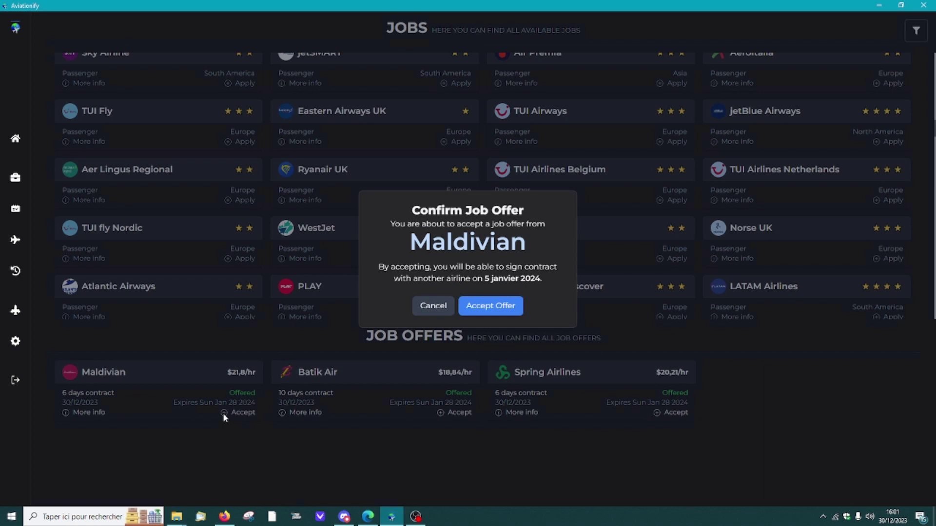
pyautogui.click(501, 303)
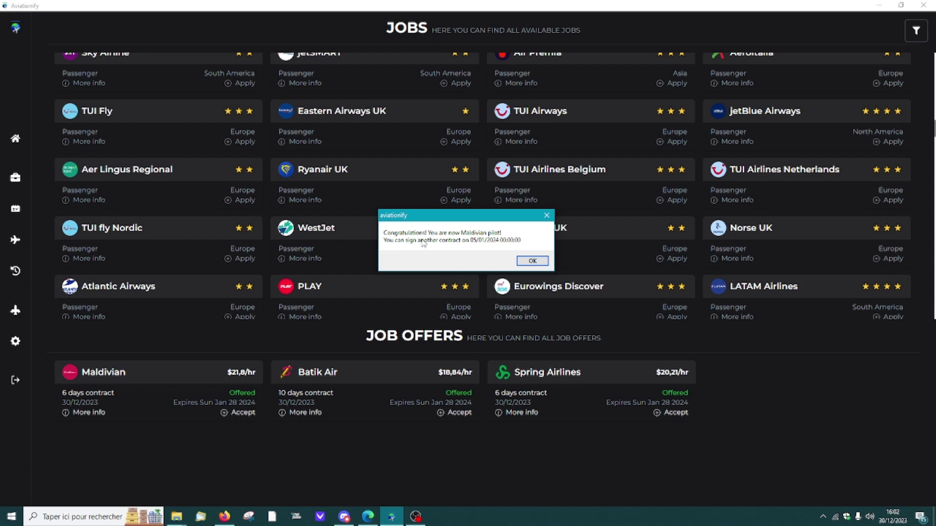
pyautogui.click(532, 261)
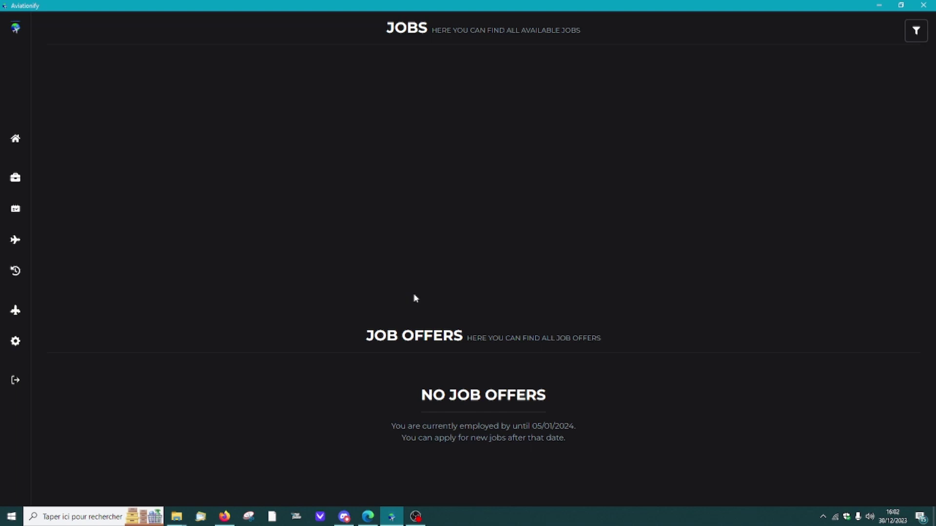
# In the Schedule Generator, deselect A318, A319, A321 and A21N, leaving only A320
pyautogui.click(12, 241)
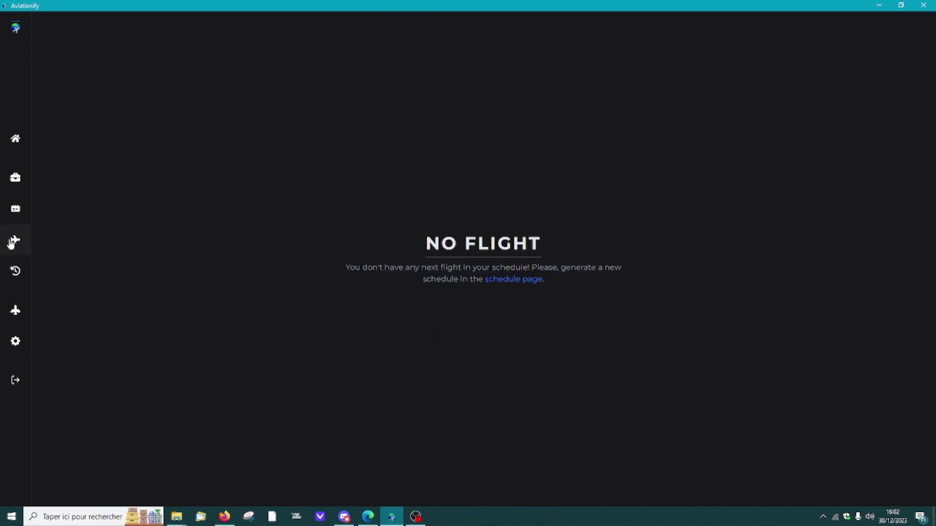
pyautogui.click(13, 217)
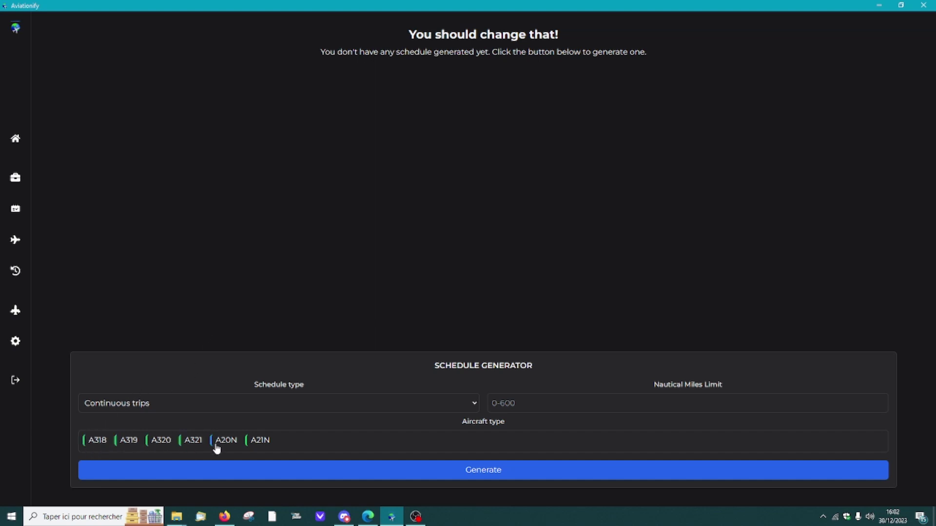
pyautogui.click(109, 444)
pyautogui.click(123, 446)
pyautogui.click(190, 445)
pyautogui.click(255, 444)
pyautogui.click(181, 402)
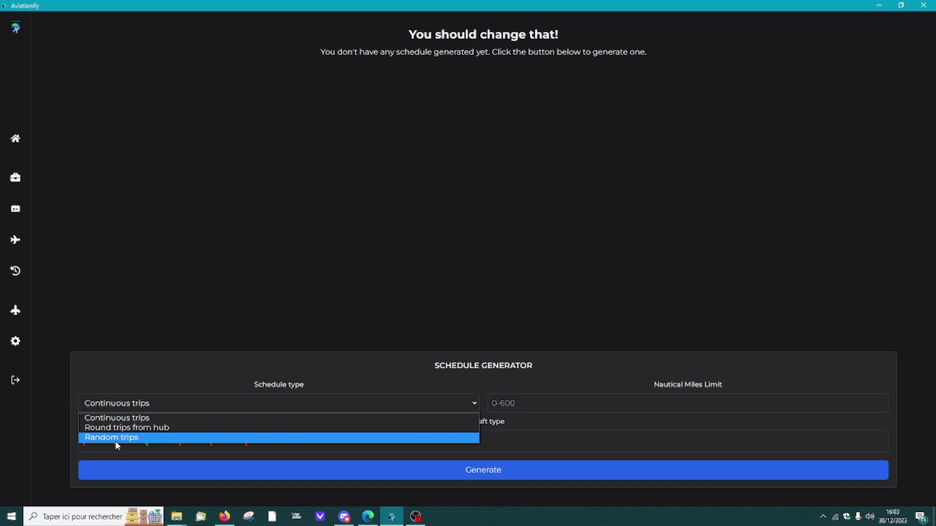
# Keep Continuous trips and generate flight DQA706 from VRMM Male to VOCI Cochin, 397 NM
pyautogui.click(102, 419)
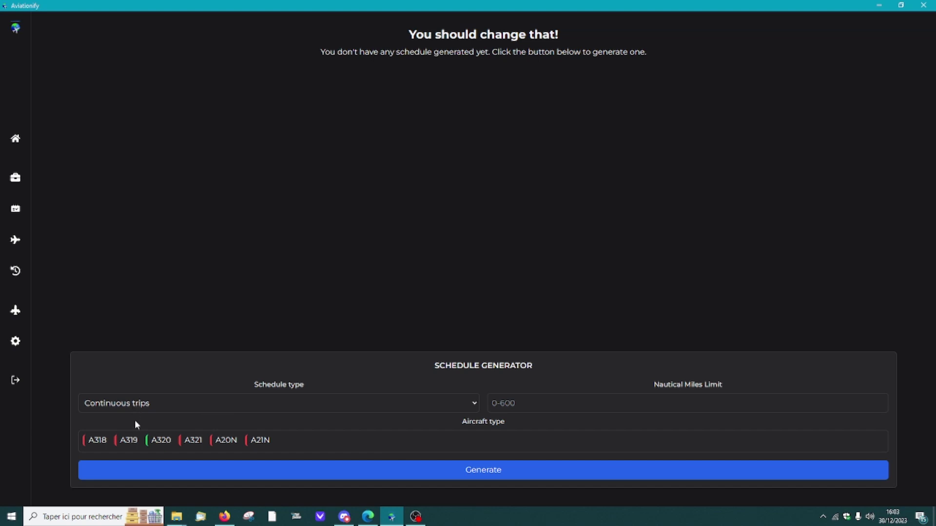
pyautogui.click(462, 472)
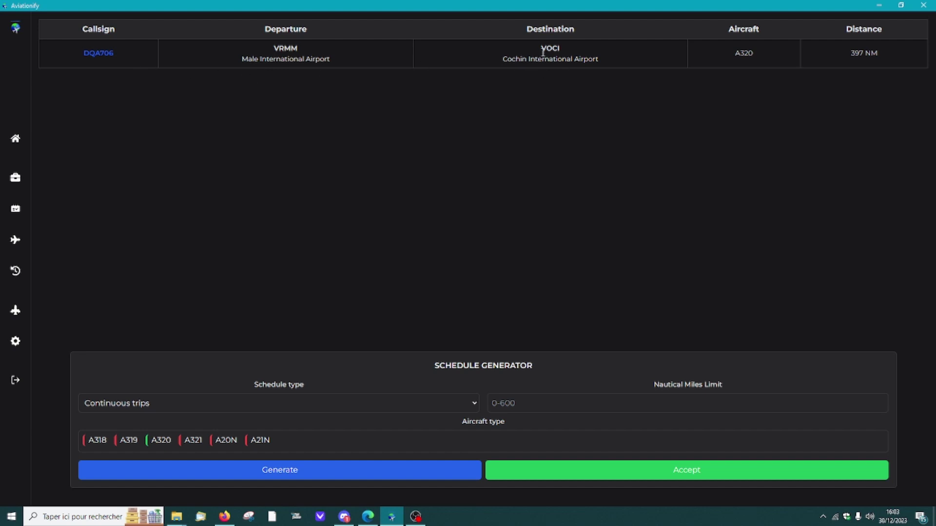
# Add a return leg and regenerate until an eight-flight A320 schedule appears
pyautogui.click(312, 475)
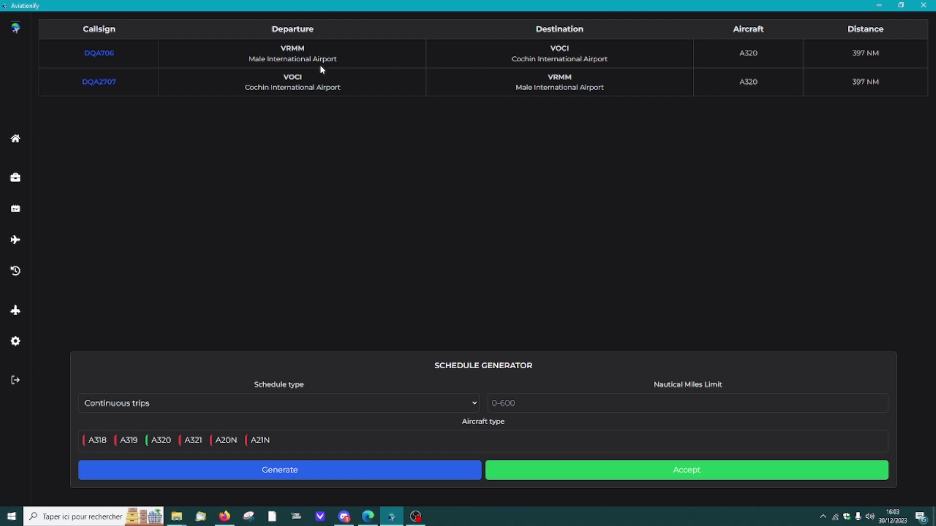
pyautogui.click(299, 473)
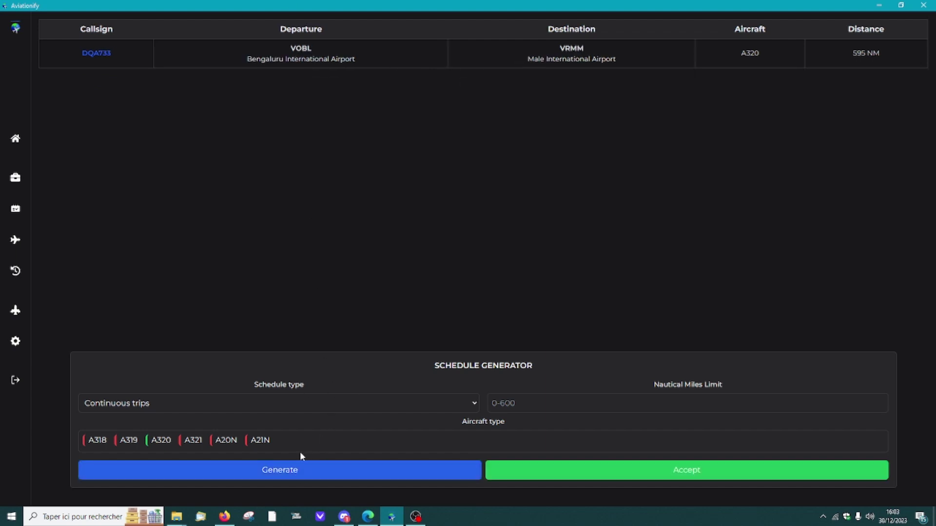
pyautogui.click(291, 473)
pyautogui.click(289, 473)
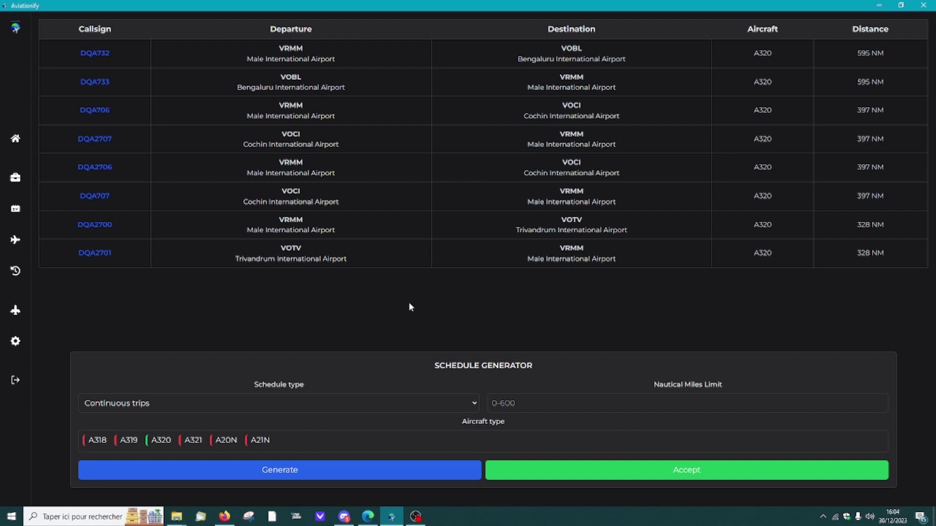
# Accept the eight-flight schedule, making DQA732 VRMM to VOBL the current flight
pyautogui.click(666, 471)
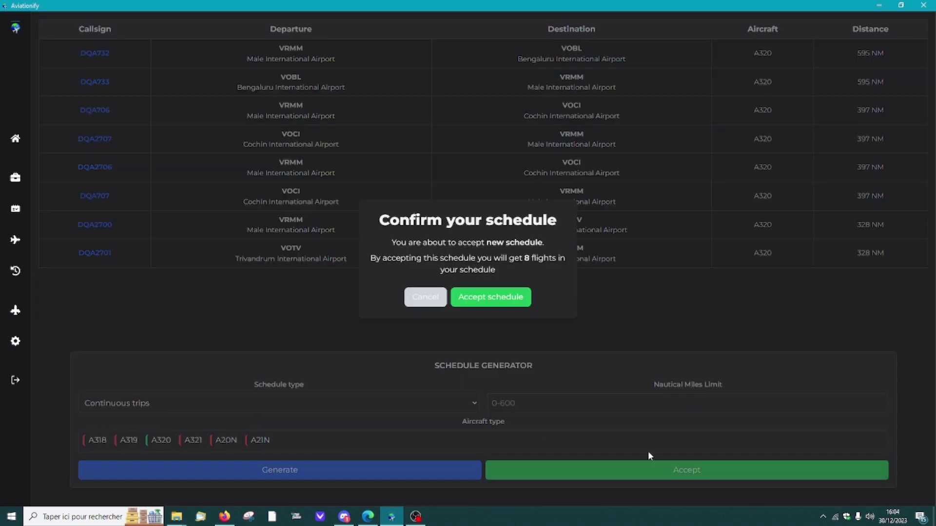
pyautogui.click(501, 301)
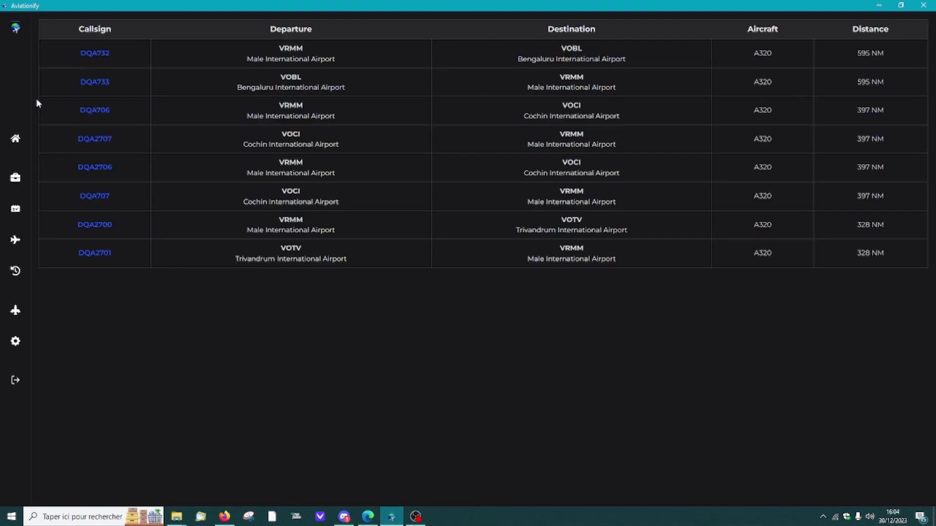
pyautogui.click(16, 241)
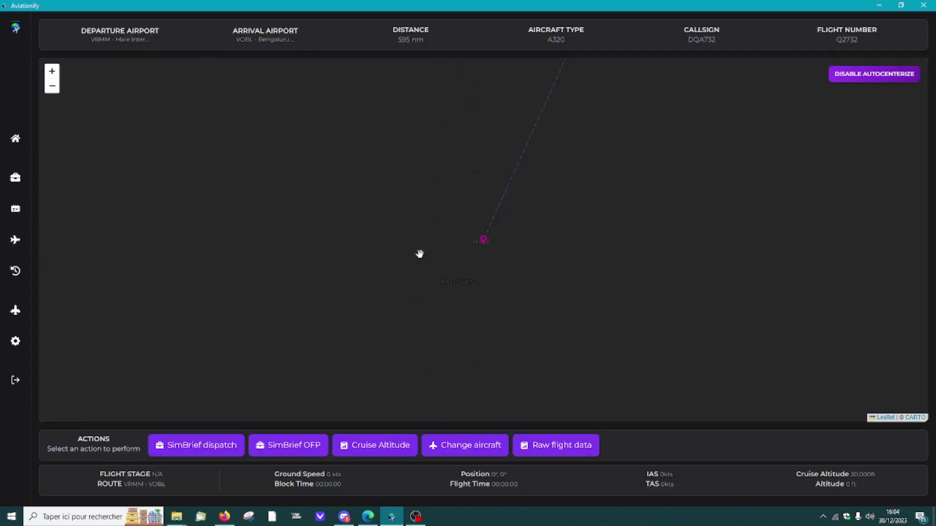
# Centre the map on the Male–Bengaluru route and send DQA732 to SimBrief dispatch
pyautogui.scroll(-3, 420, 254)
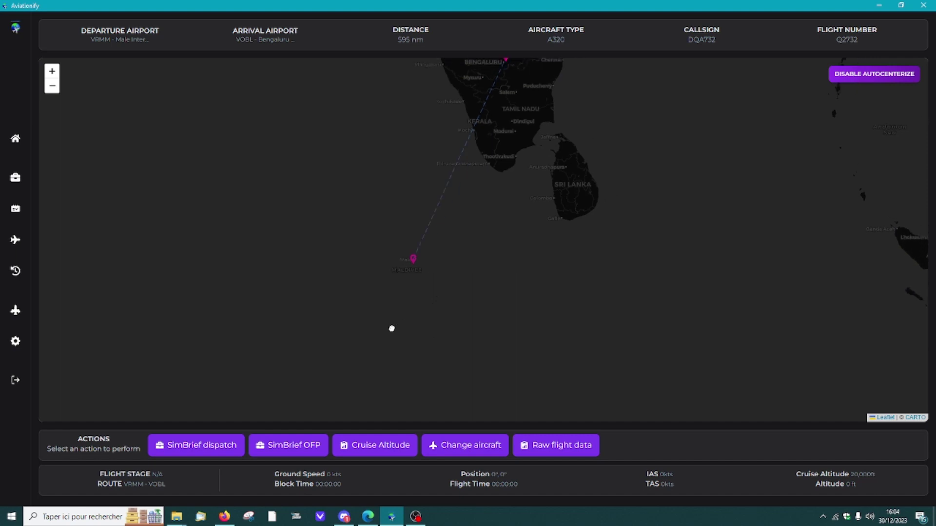
pyautogui.moveTo(391, 329); pyautogui.dragTo(345, 368)
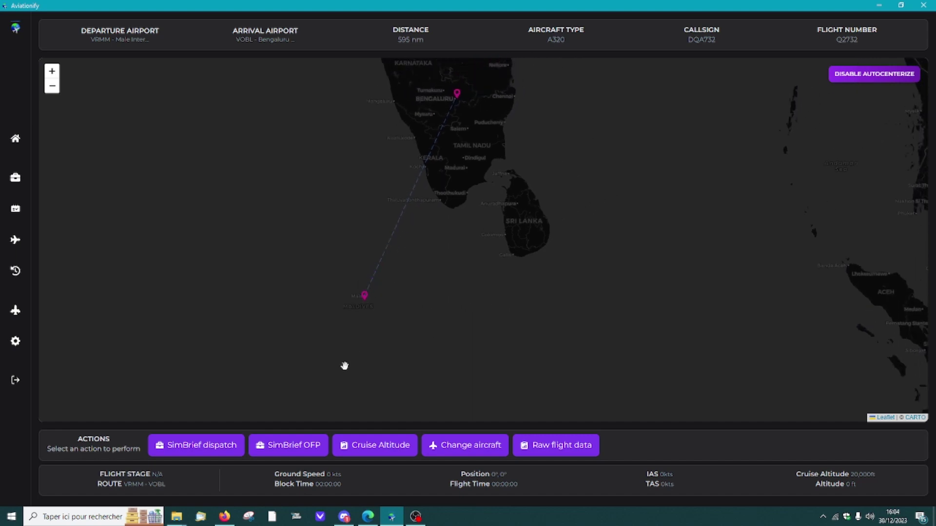
pyautogui.click(197, 452)
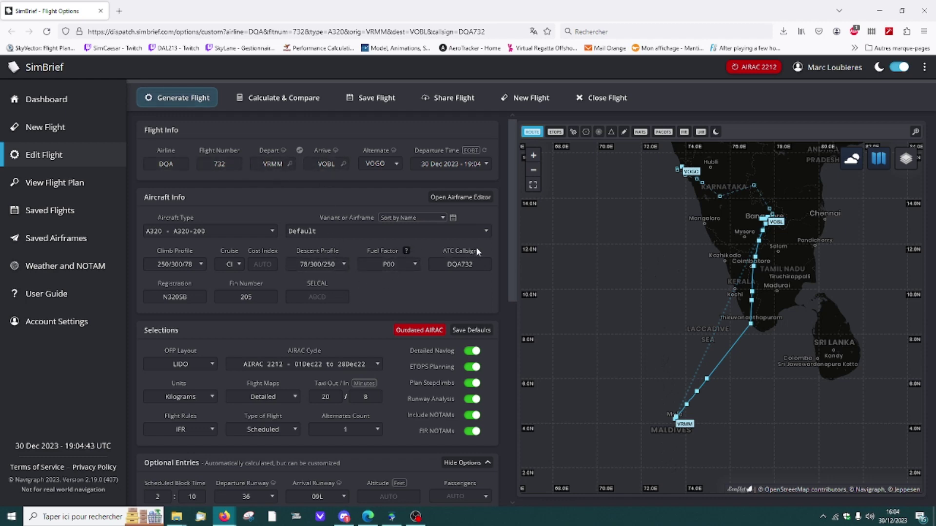
# Set Freight to AUTO in the SimBrief flight options
pyautogui.scroll(-5, 444, 263)
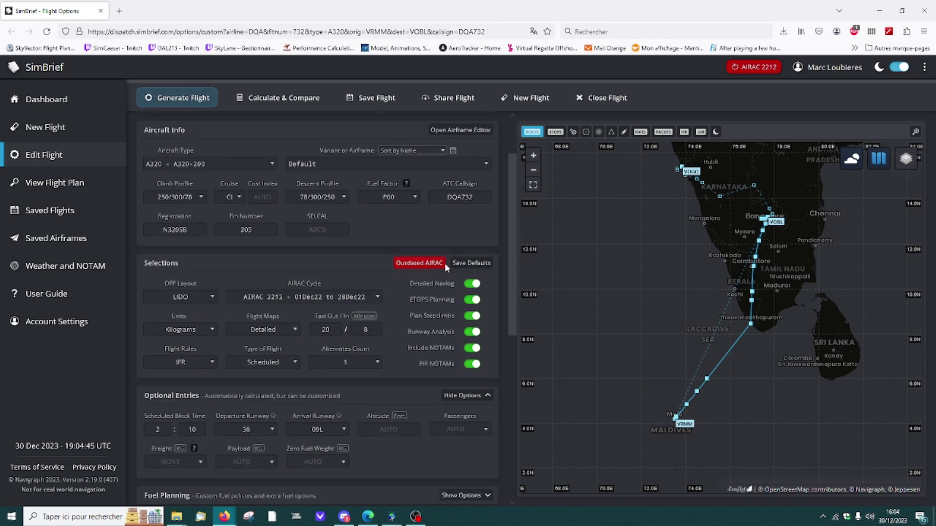
pyautogui.scroll(-2, 261, 307)
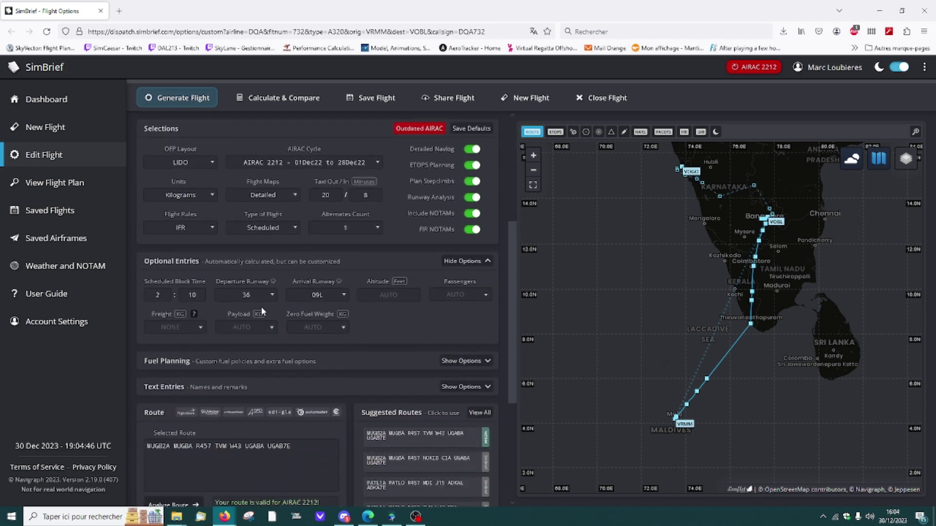
pyautogui.scroll(2, 246, 308)
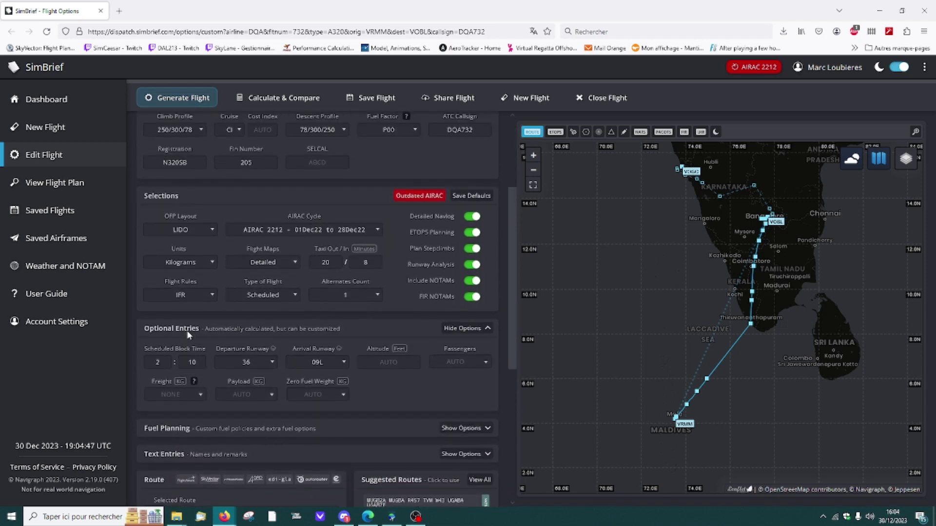
pyautogui.click(185, 396)
pyautogui.click(168, 426)
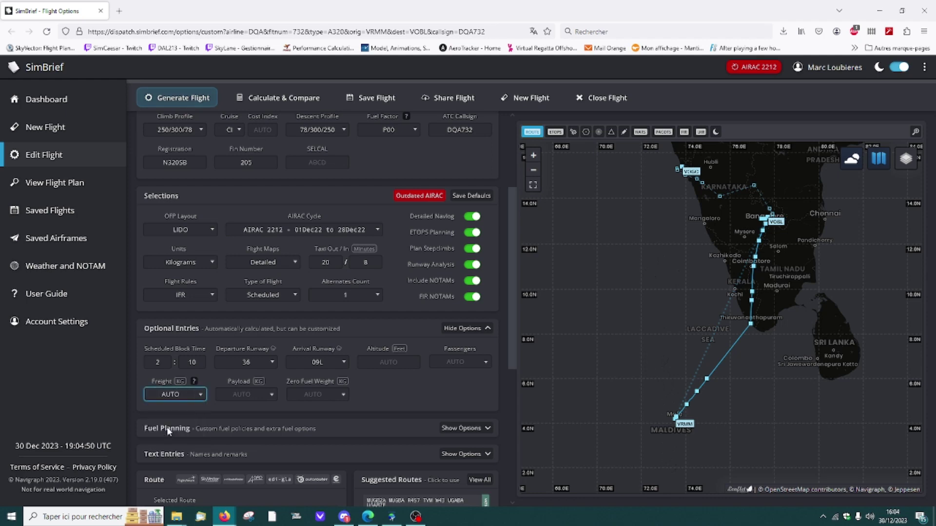
# Select the second suggested route, let the analysis finish, and close the browser
pyautogui.scroll(-6, 269, 361)
pyautogui.click(402, 333)
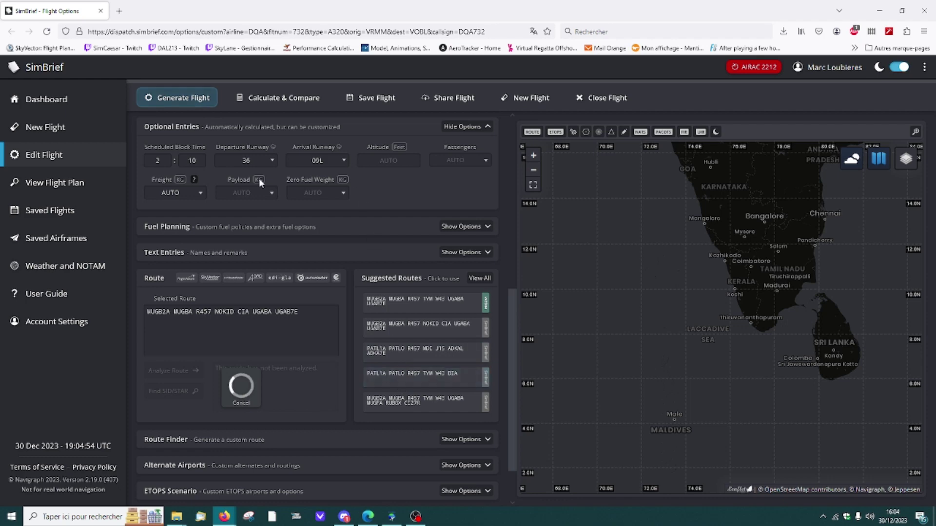
pyautogui.scroll(10, 355, 358)
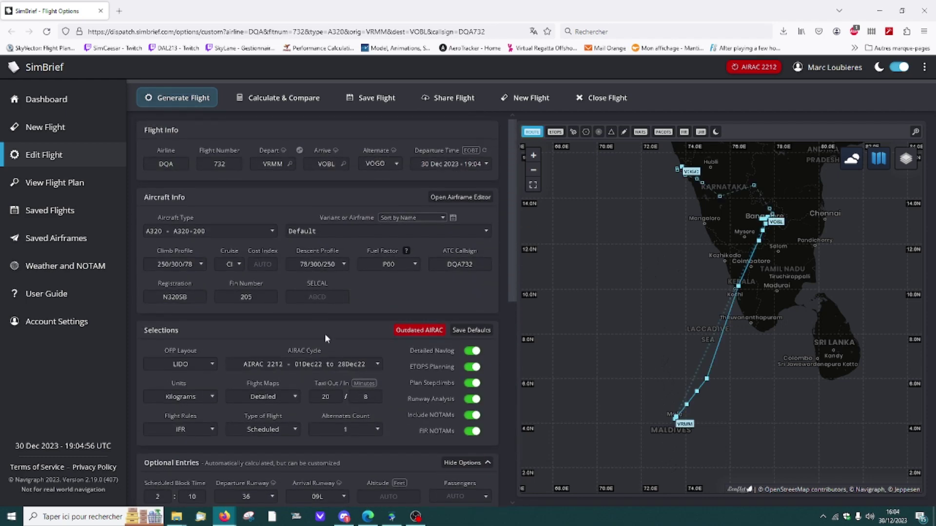
pyautogui.scroll(-2, 314, 302)
pyautogui.scroll(2, 223, 164)
pyautogui.click(102, 15)
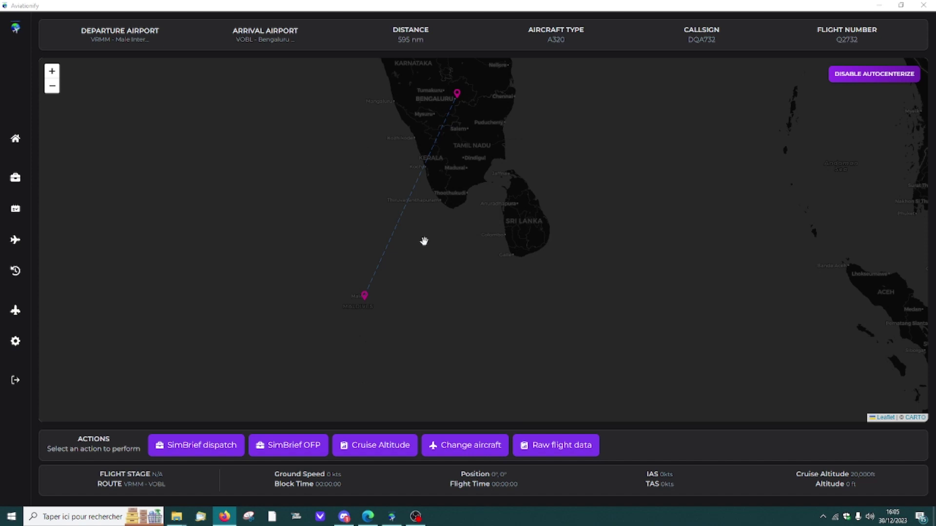
# Review the DQA732 SimBrief OFP back in Aviationify and close the viewer
pyautogui.click(294, 445)
pyautogui.click(294, 445)
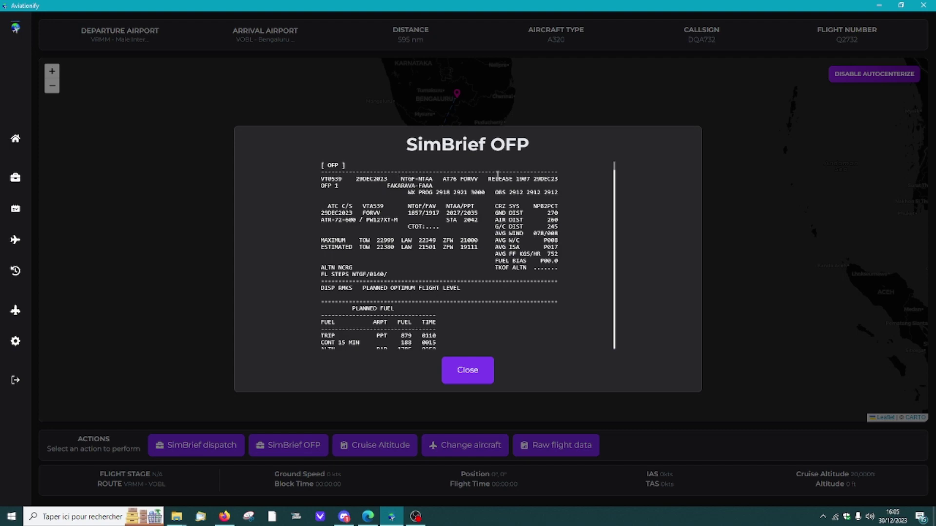
pyautogui.scroll(-10, 583, 227)
pyautogui.scroll(10, 586, 214)
pyautogui.scroll(-2, 613, 189)
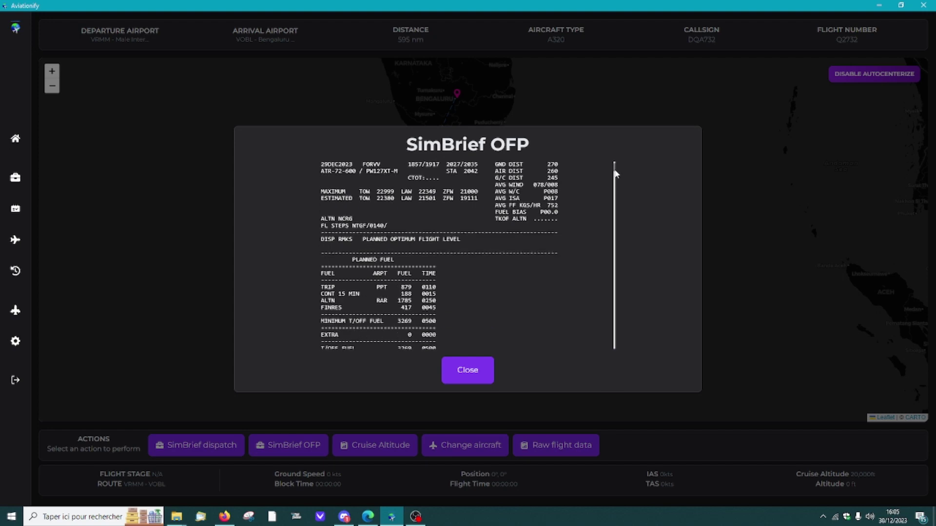
pyautogui.moveTo(614, 177)
pyautogui.mouseDown()
pyautogui.moveTo(619, 303)
pyautogui.moveTo(609, 347)
pyautogui.moveTo(614, 321)
pyautogui.moveTo(603, 334)
pyautogui.mouseUp()
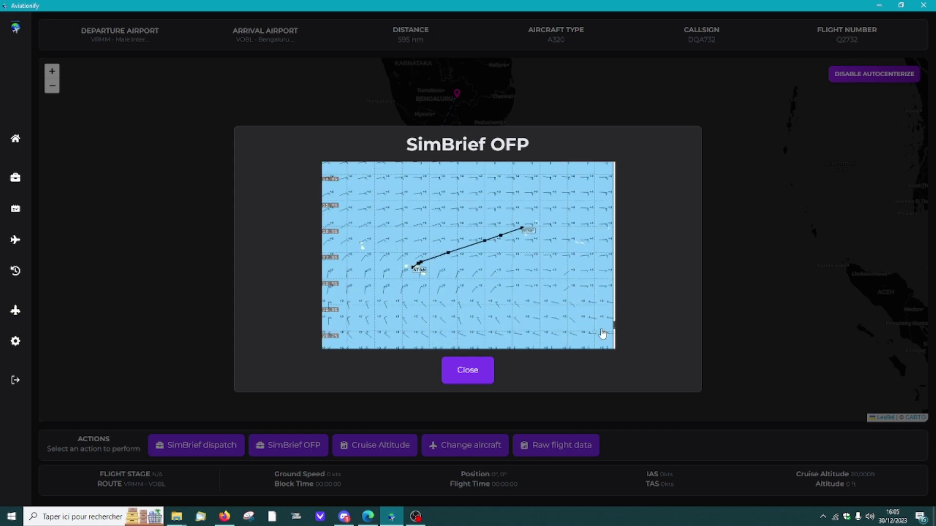
pyautogui.click(472, 371)
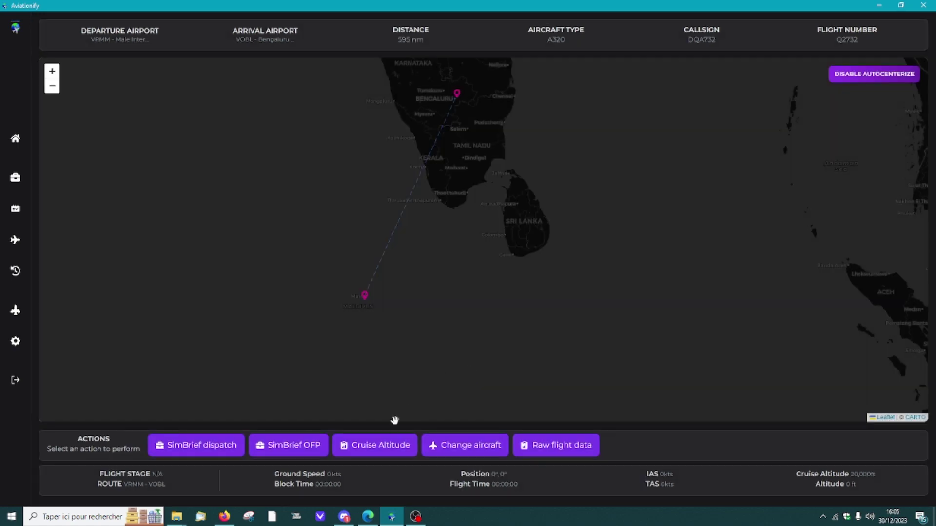
pyautogui.click(383, 446)
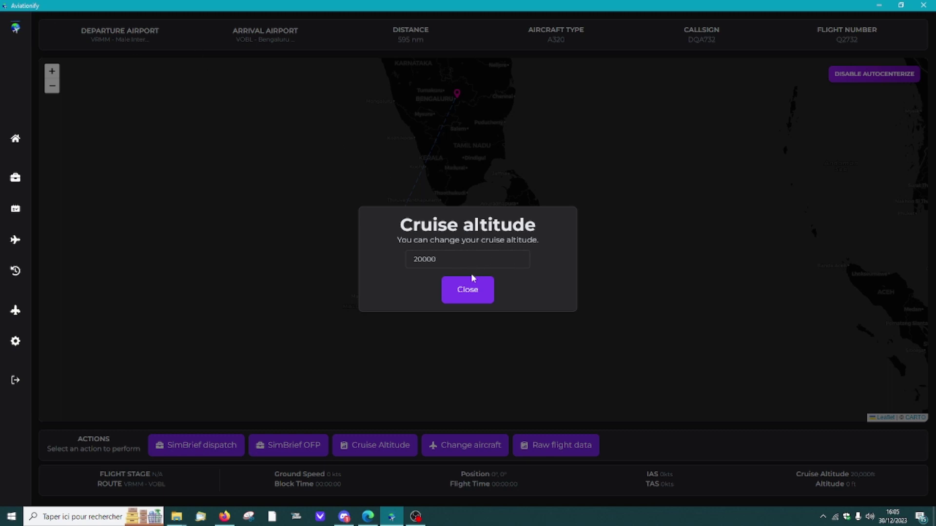
# Select the 20000 cruise altitude value and leave it unchanged
pyautogui.moveTo(447, 259); pyautogui.dragTo(330, 257)
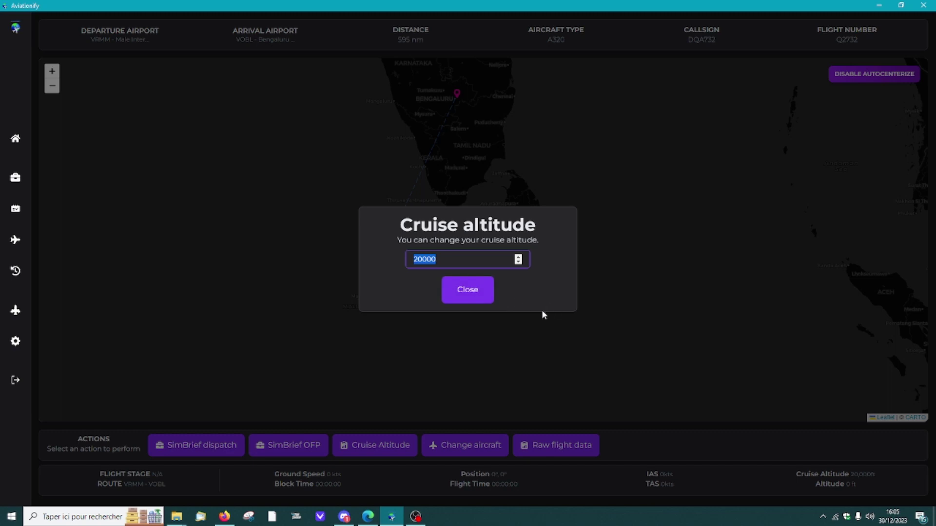
pyautogui.click(471, 299)
# Close the 20000 cruise altitude setting and keep the Airbus A320 in Change aircraft
pyautogui.click(471, 296)
pyautogui.click(465, 445)
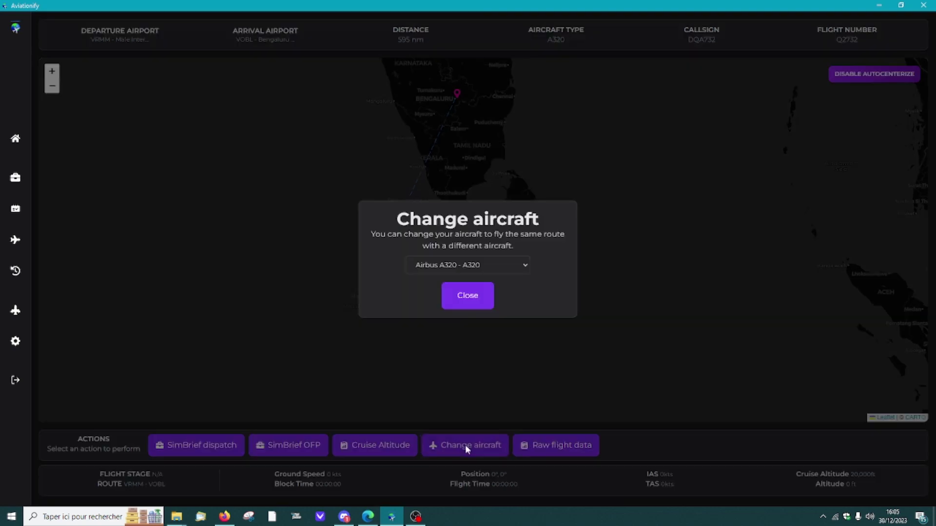
pyautogui.click(519, 265)
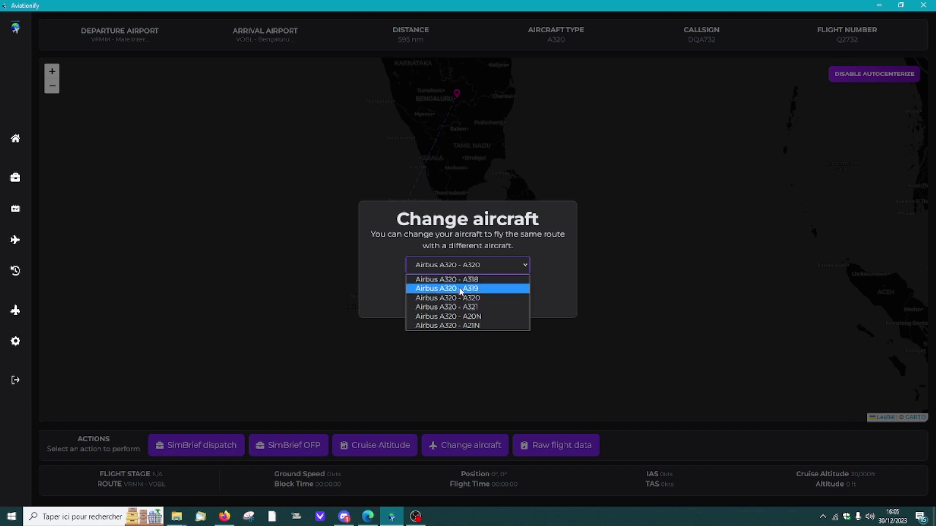
pyautogui.click(318, 328)
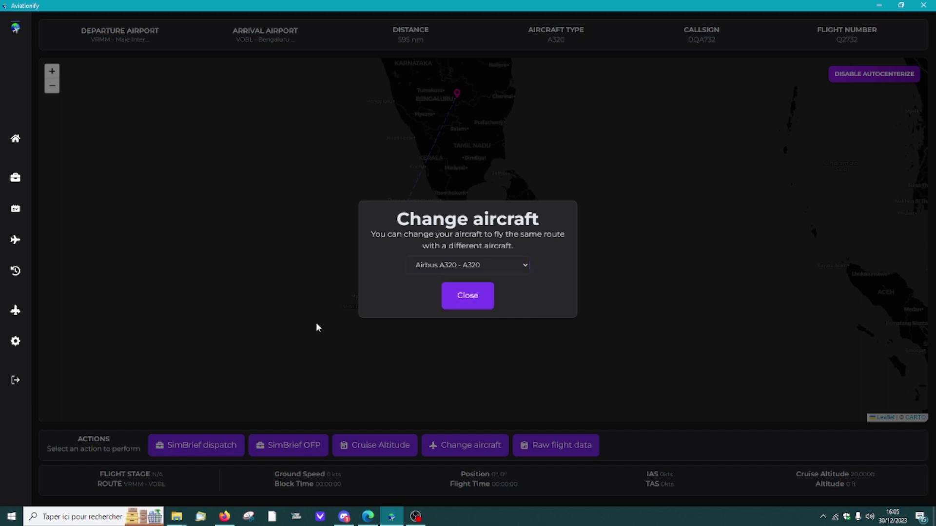
pyautogui.click(480, 297)
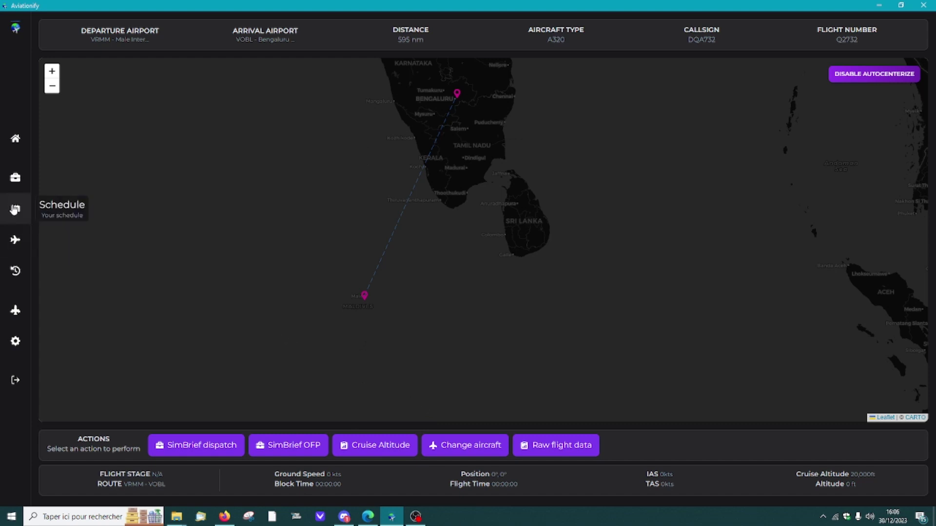
pyautogui.click(20, 275)
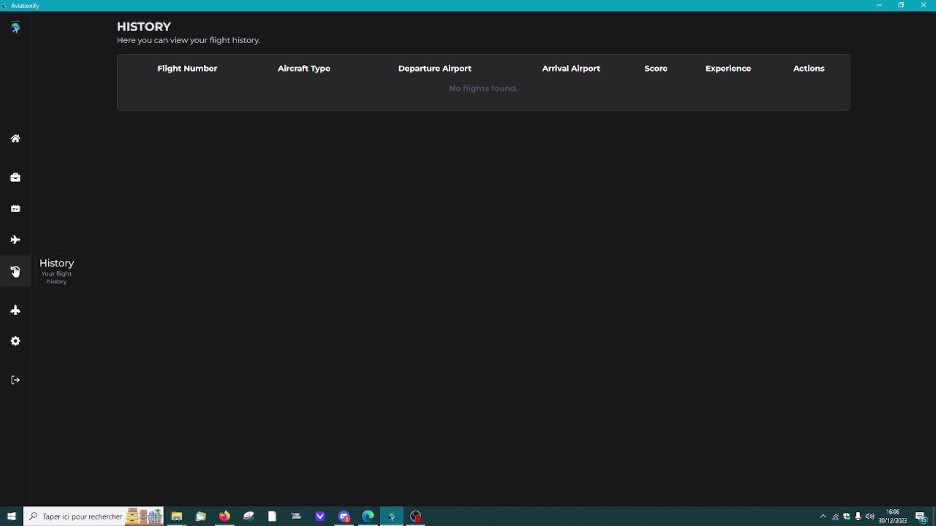
pyautogui.click(18, 244)
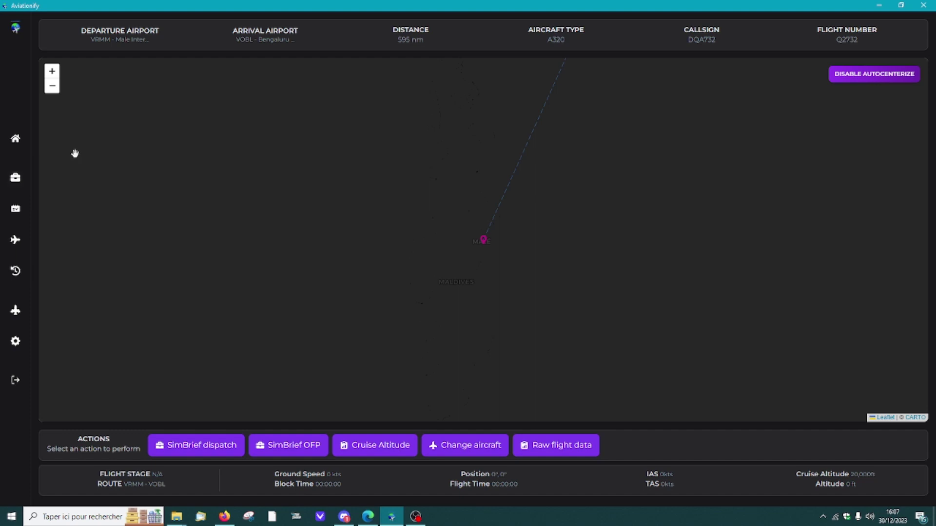
pyautogui.moveTo(507, 170)
pyautogui.mouseDown()
pyautogui.moveTo(466, 286)
pyautogui.moveTo(433, 294)
pyautogui.mouseUp()
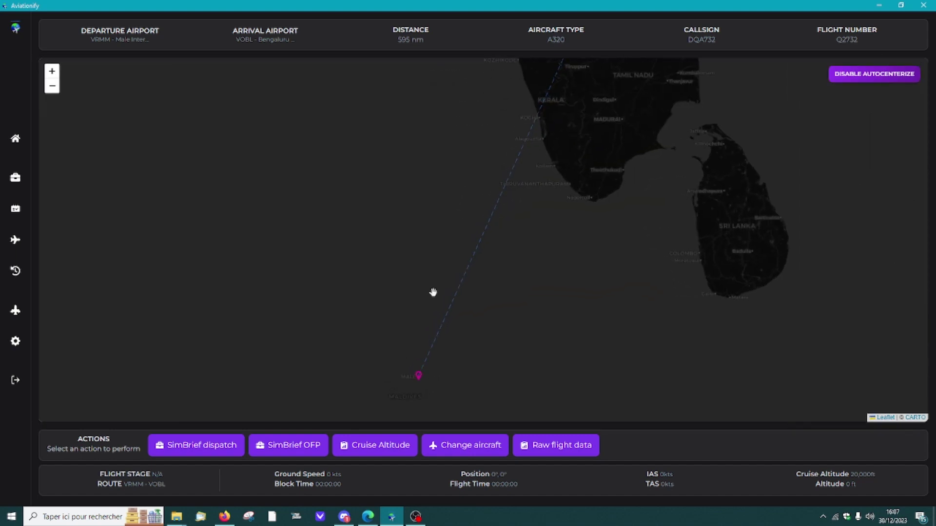
pyautogui.moveTo(495, 261)
pyautogui.mouseDown()
pyautogui.moveTo(476, 324)
pyautogui.moveTo(499, 327)
pyautogui.moveTo(526, 314)
pyautogui.mouseUp()
pyautogui.scroll(-1, 564, 258)
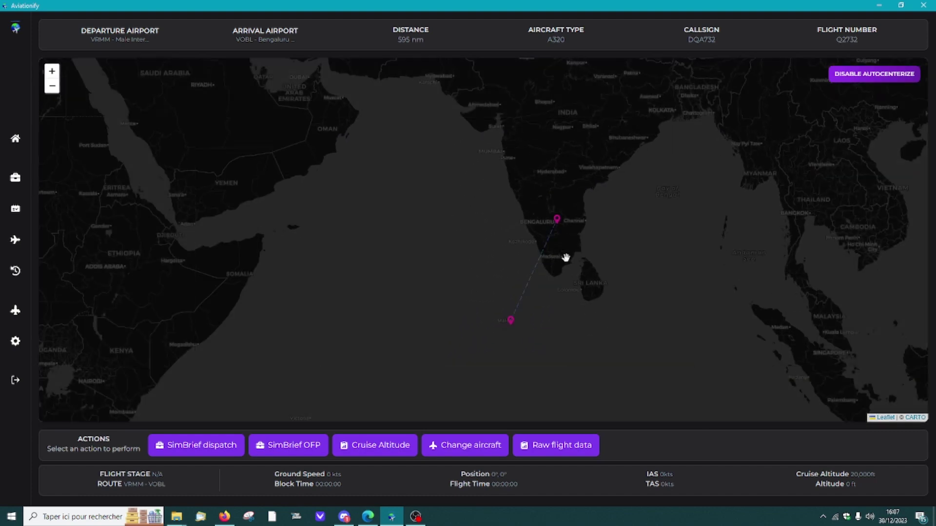
# On the Licences page, review the Boeing 787 licence and its operators
pyautogui.click(13, 317)
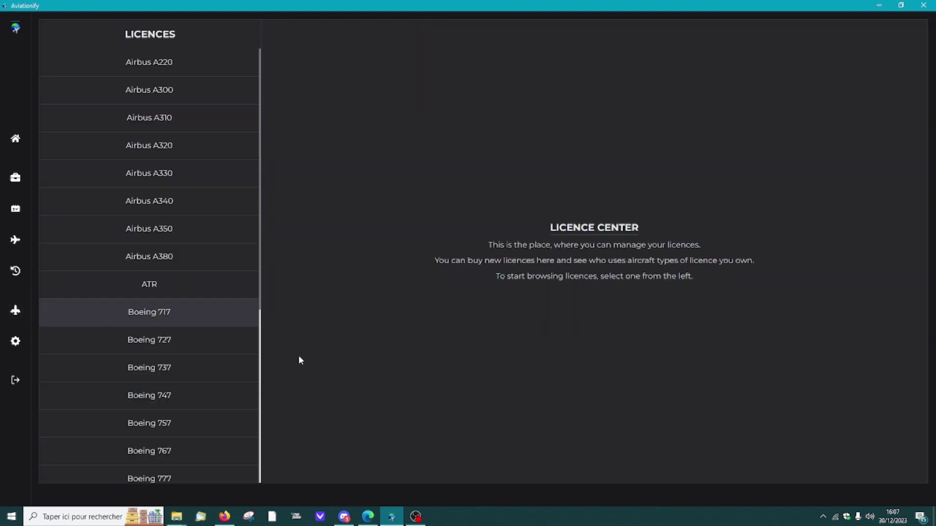
pyautogui.scroll(-5, 167, 409)
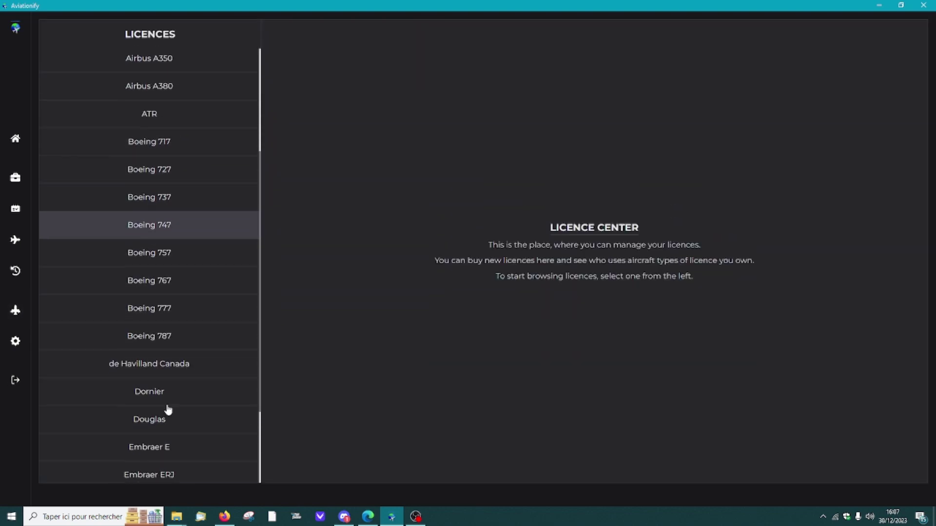
pyautogui.scroll(-4, 167, 404)
pyautogui.scroll(5, 148, 288)
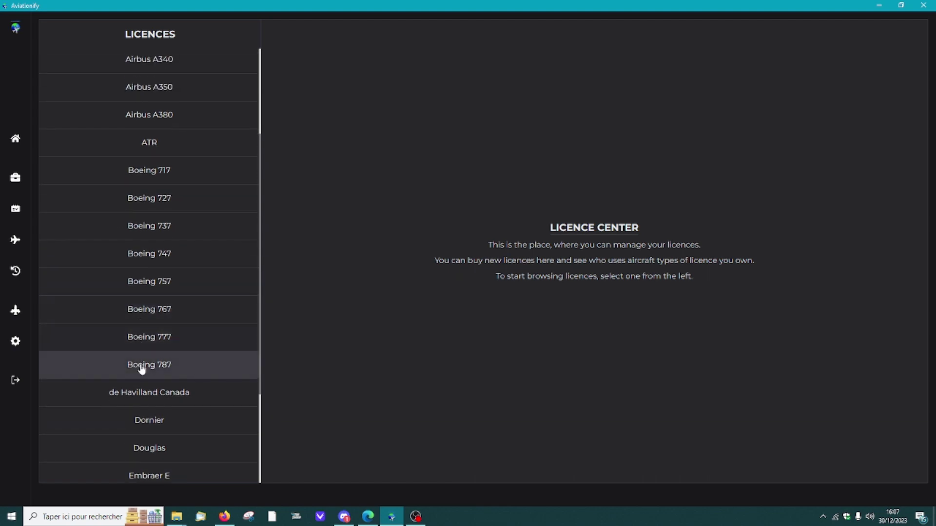
pyautogui.click(142, 369)
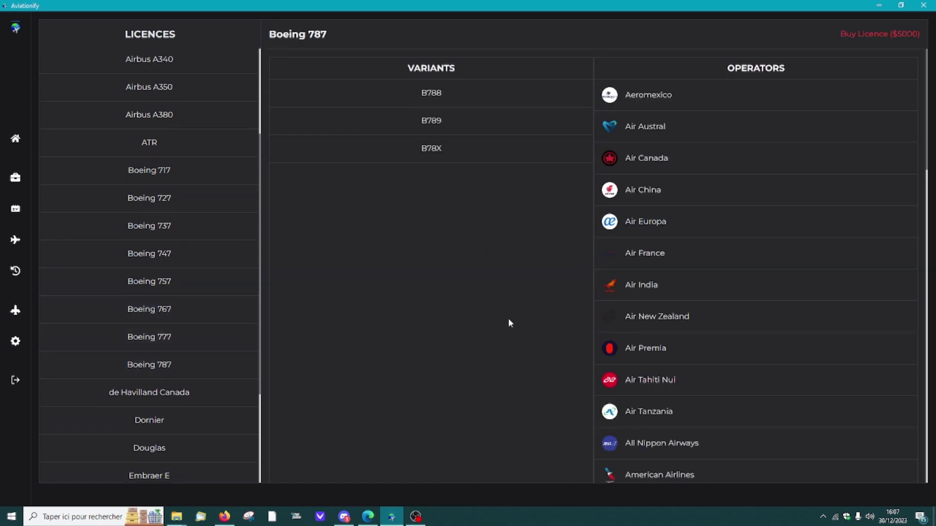
pyautogui.scroll(-5, 642, 293)
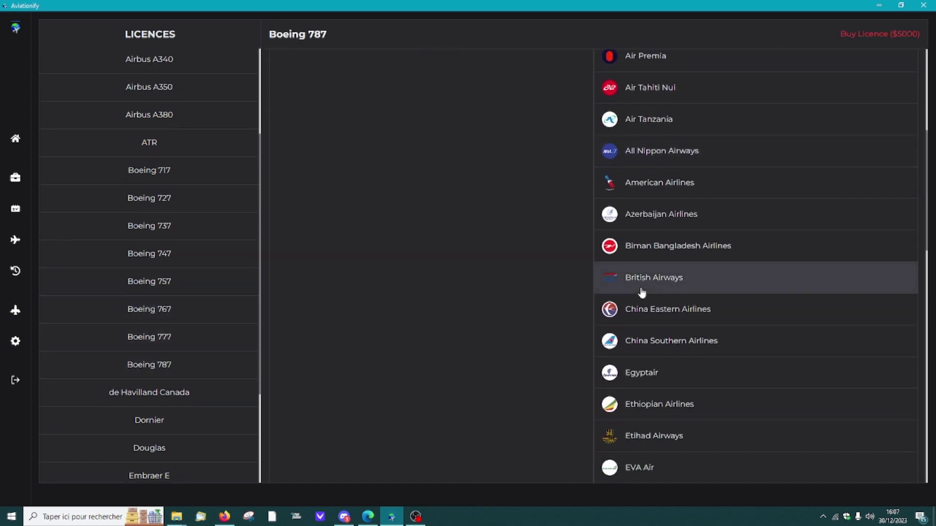
pyautogui.scroll(-5, 642, 292)
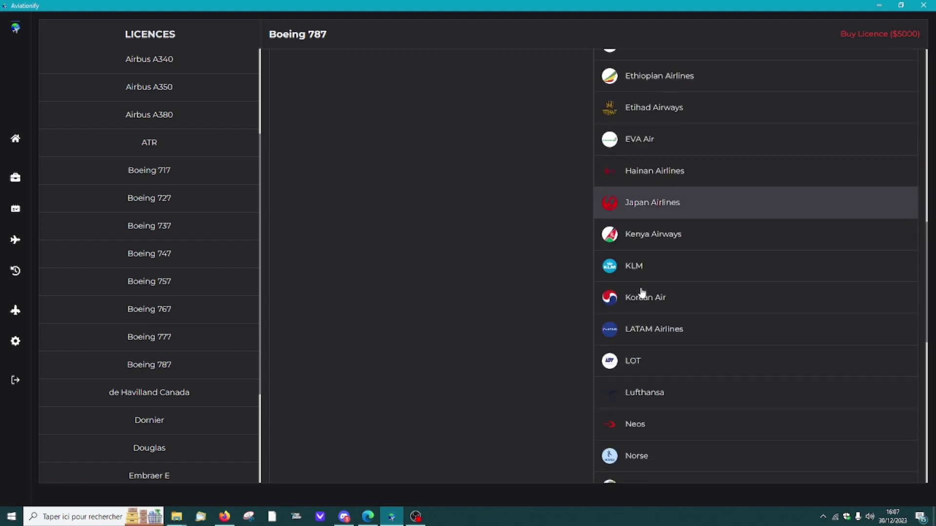
pyautogui.scroll(-4, 642, 293)
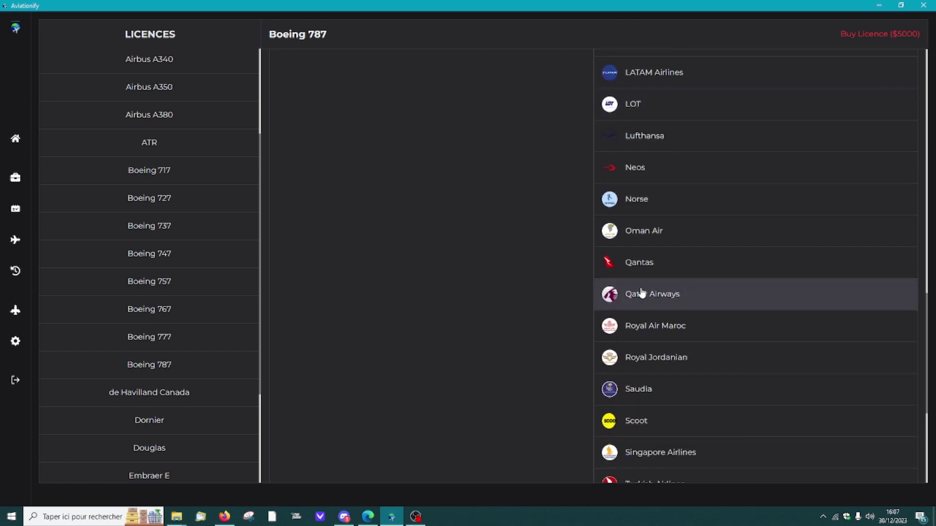
pyautogui.scroll(-4, 642, 293)
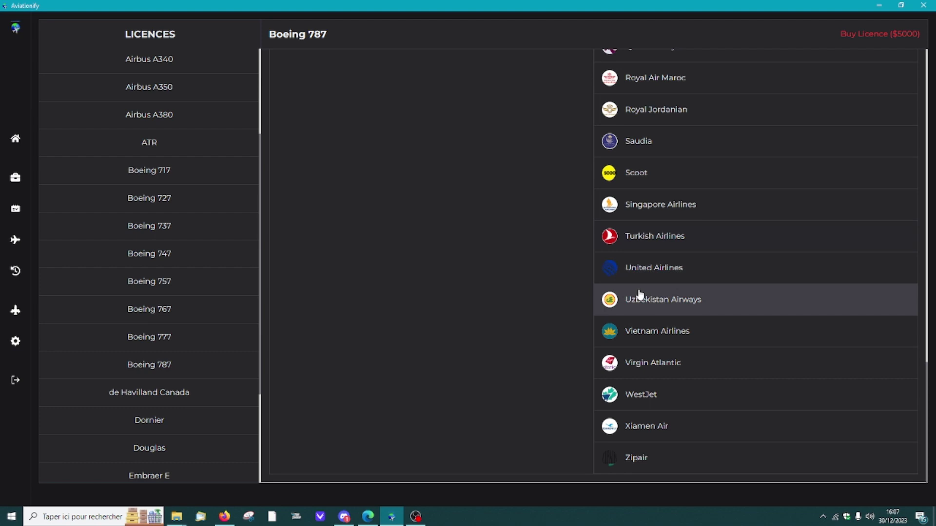
pyautogui.scroll(3, 147, 205)
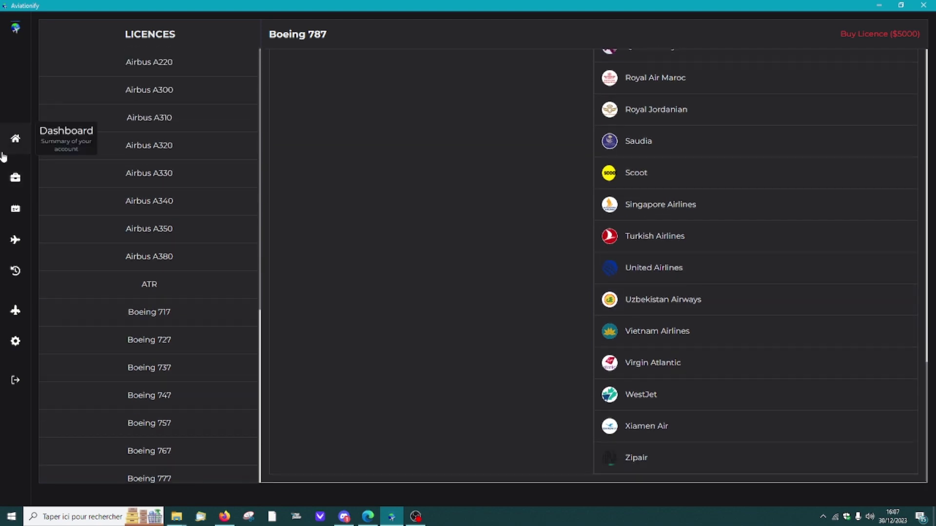
pyautogui.scroll(3, 582, 206)
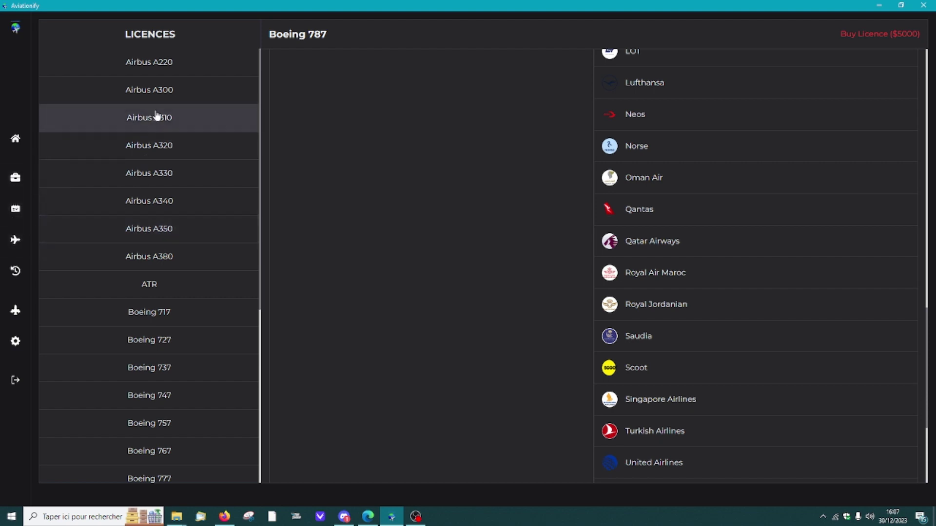
# View the Active Airbus A320 licence and scroll its operators to Maldivian
pyautogui.click(150, 145)
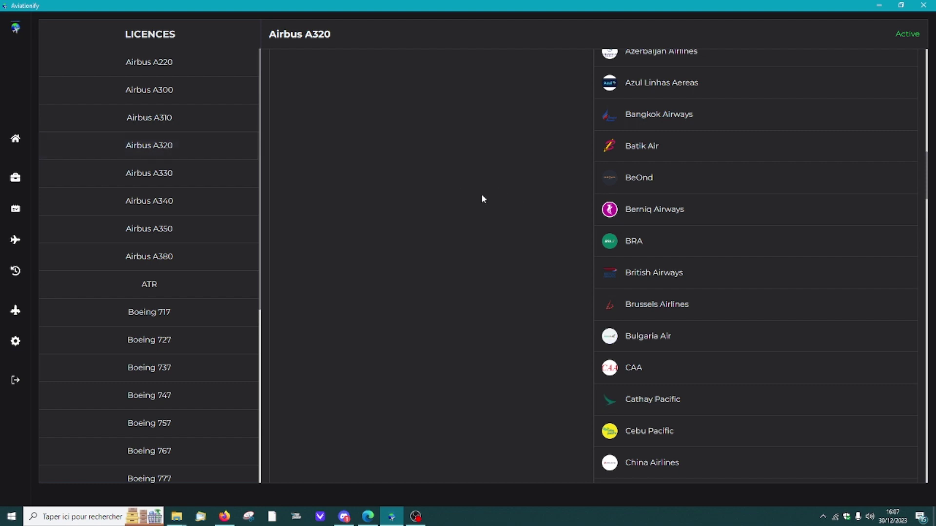
pyautogui.scroll(-15, 623, 266)
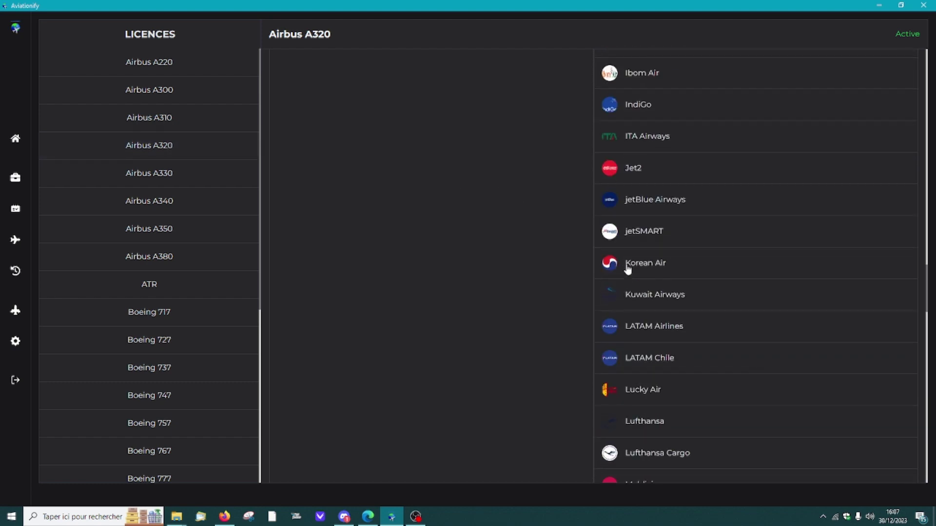
pyautogui.scroll(-10, 628, 263)
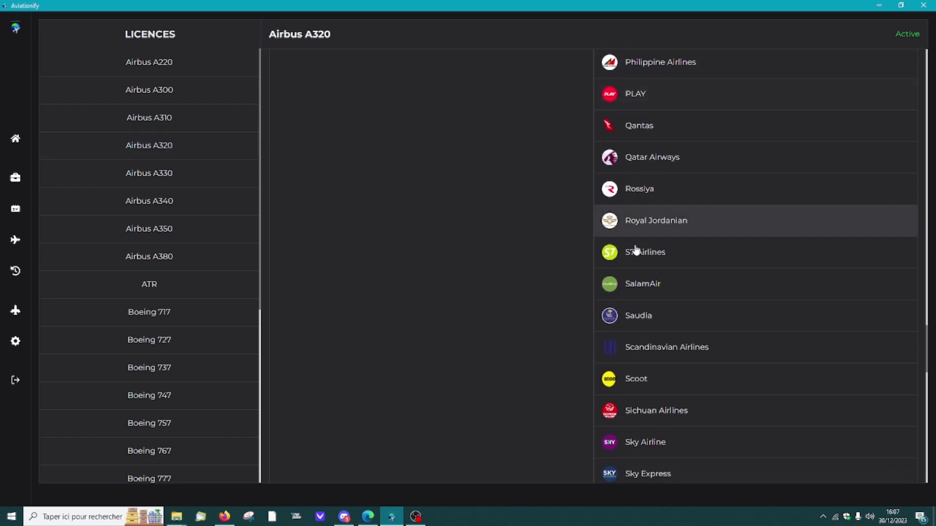
pyautogui.scroll(-4, 636, 250)
pyautogui.scroll(12, 636, 250)
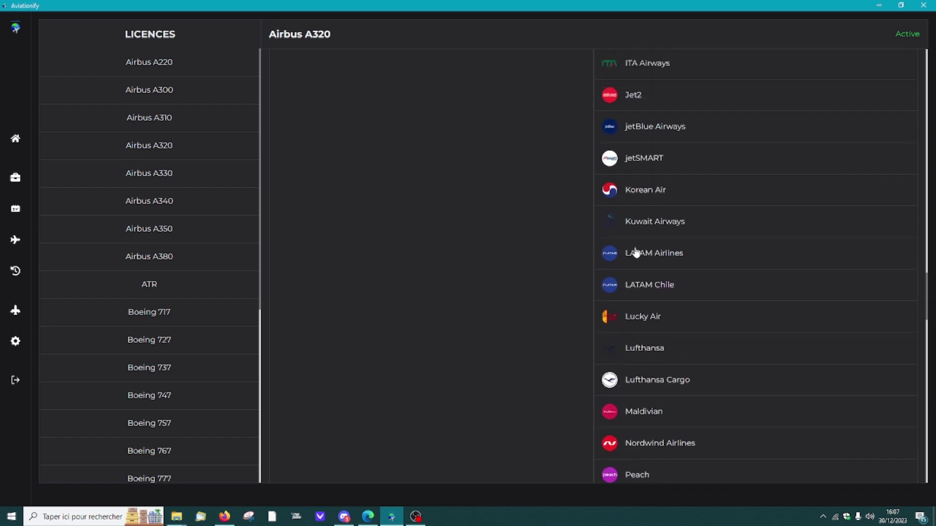
pyautogui.scroll(-3, 636, 251)
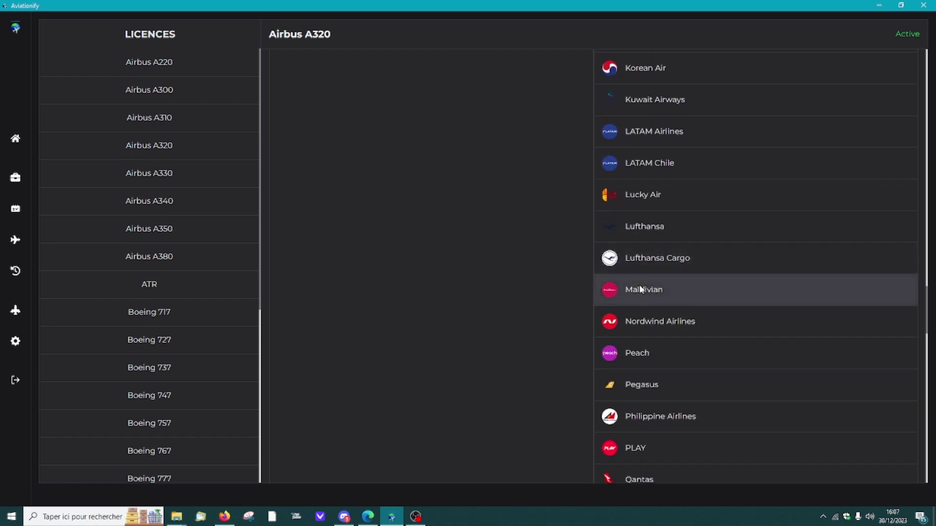
# Open Maldivian's route map and pan from India and Bangladesh to Sri Lanka
pyautogui.click(640, 288)
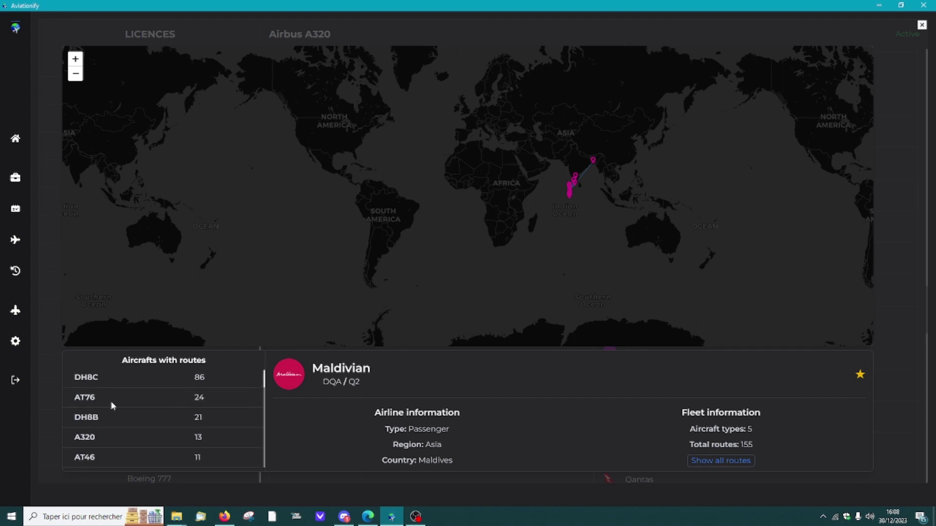
pyautogui.scroll(1, 110, 401)
pyautogui.scroll(-1, 112, 403)
pyautogui.scroll(1, 115, 410)
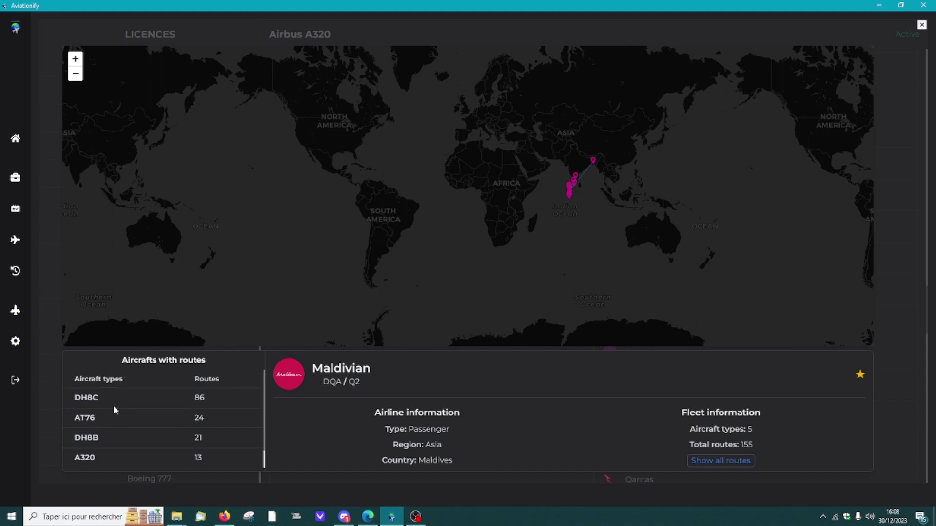
pyautogui.scroll(-1, 105, 402)
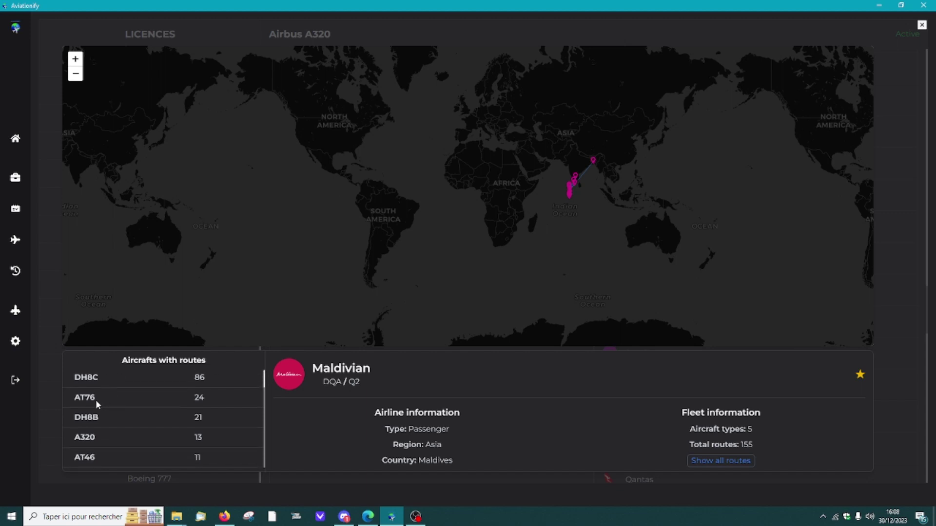
pyautogui.scroll(1, 95, 400)
pyautogui.scroll(2, 595, 203)
pyautogui.scroll(1, 510, 218)
pyautogui.scroll(1, 388, 230)
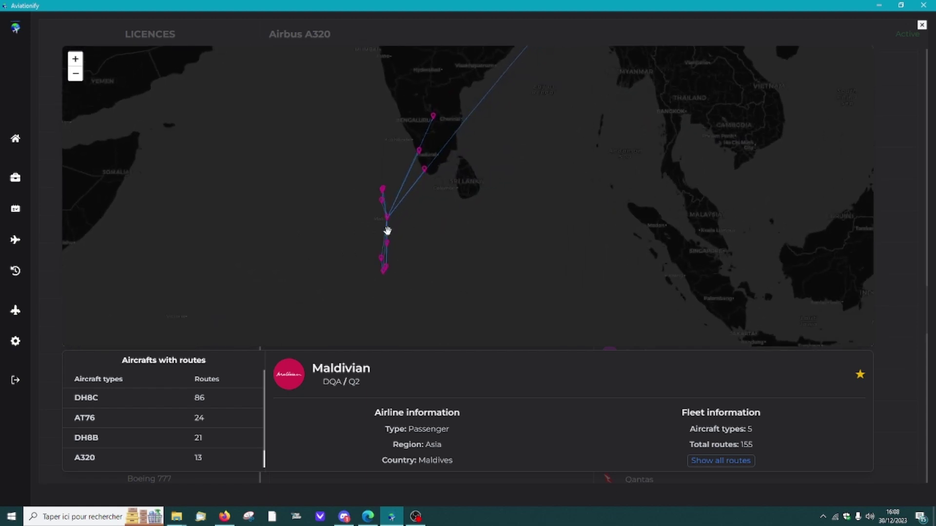
pyautogui.moveTo(387, 231)
pyautogui.mouseDown()
pyautogui.moveTo(434, 242)
pyautogui.moveTo(413, 320)
pyautogui.mouseUp()
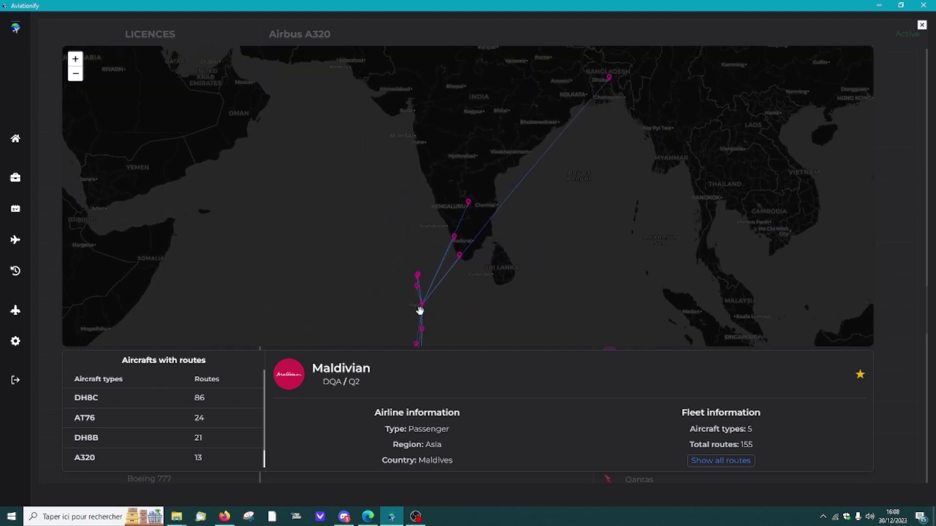
pyautogui.moveTo(511, 223); pyautogui.dragTo(543, 144)
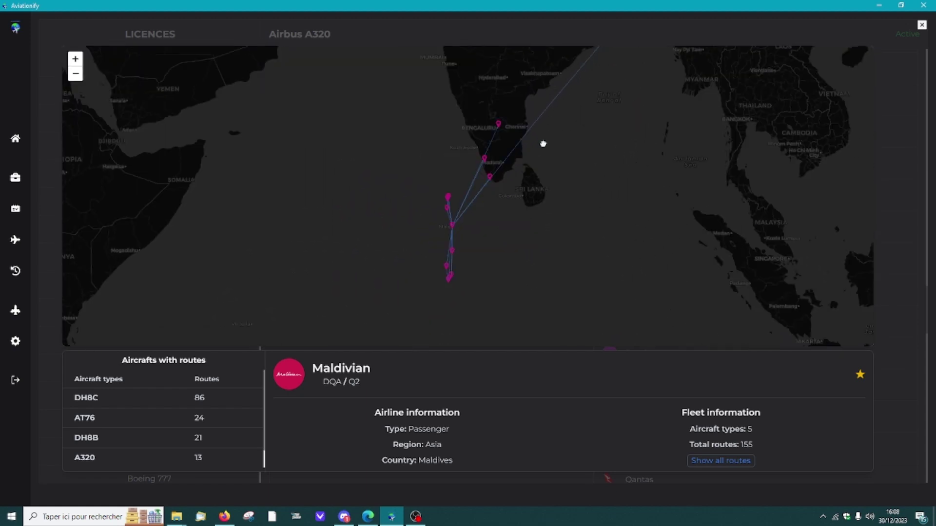
# Centre the map on the Maldives routes, then return to the dashboard
pyautogui.scroll(1, 482, 188)
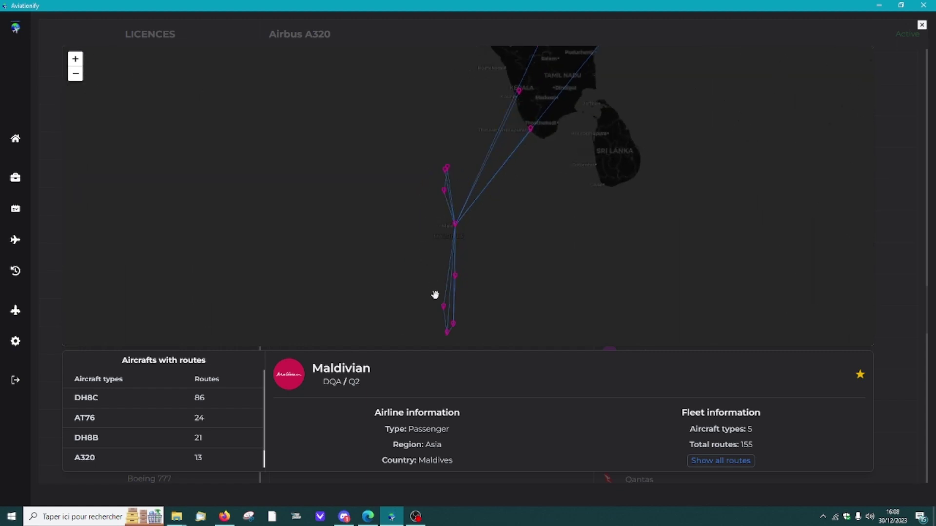
pyautogui.moveTo(426, 274); pyautogui.dragTo(481, 211)
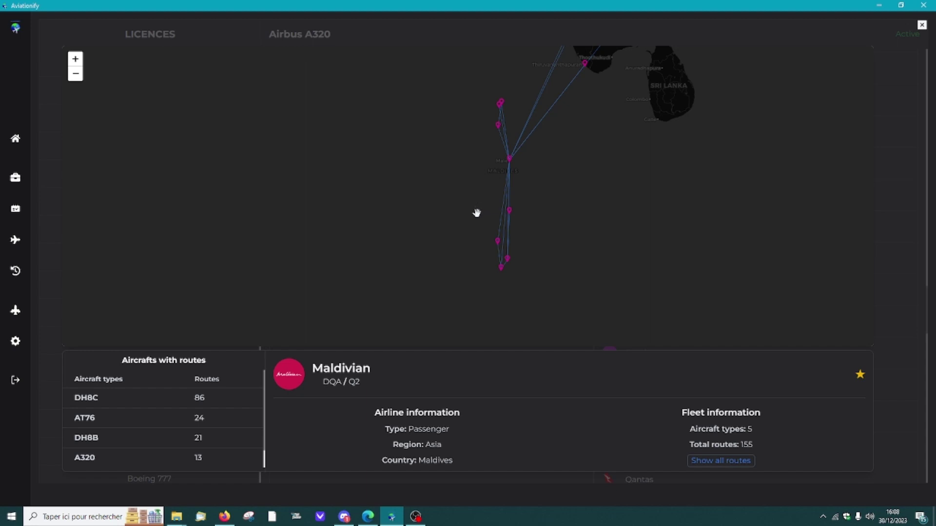
pyautogui.scroll(-4, 477, 213)
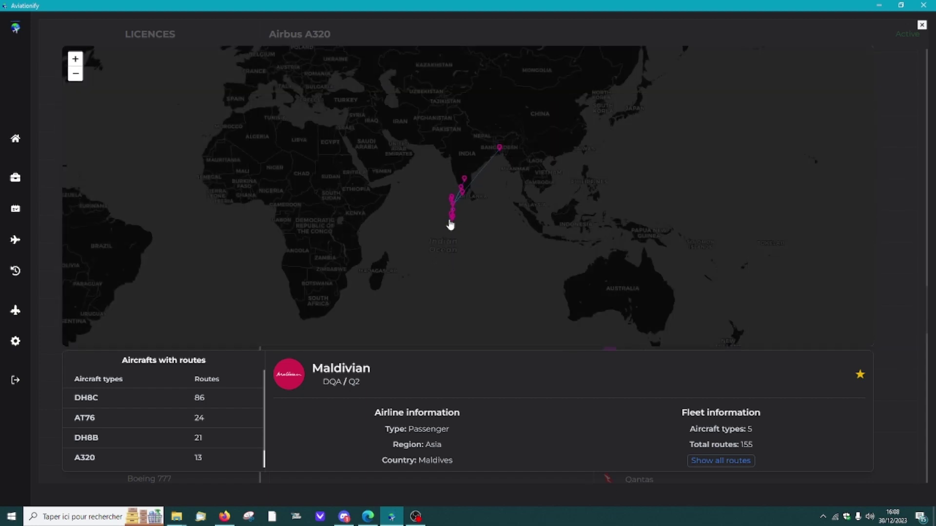
pyautogui.moveTo(533, 247)
pyautogui.mouseDown()
pyautogui.moveTo(439, 220)
pyautogui.moveTo(605, 265)
pyautogui.mouseUp()
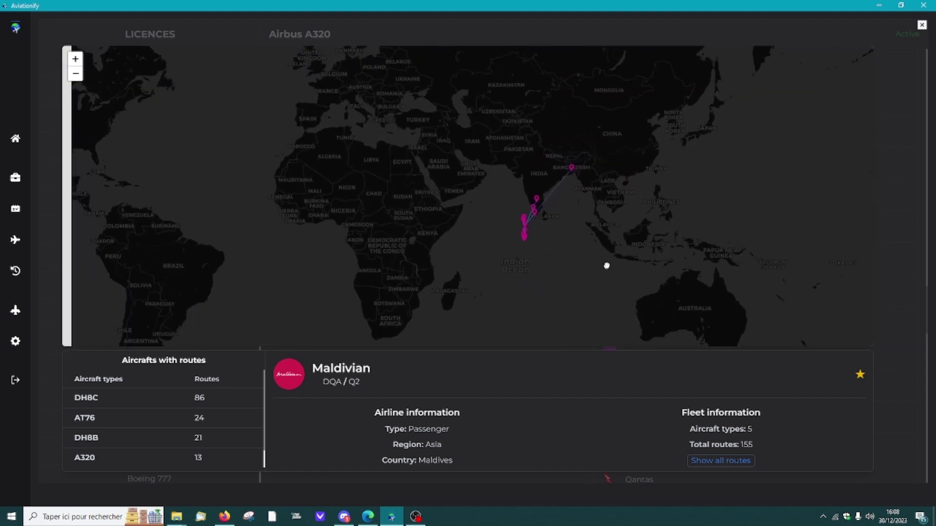
pyautogui.scroll(3, 537, 236)
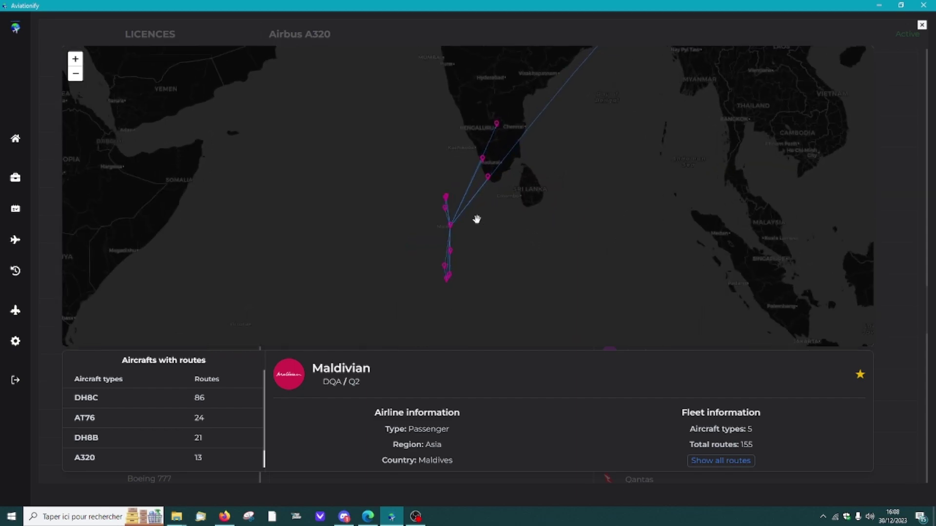
pyautogui.scroll(1, 473, 219)
pyautogui.click(16, 140)
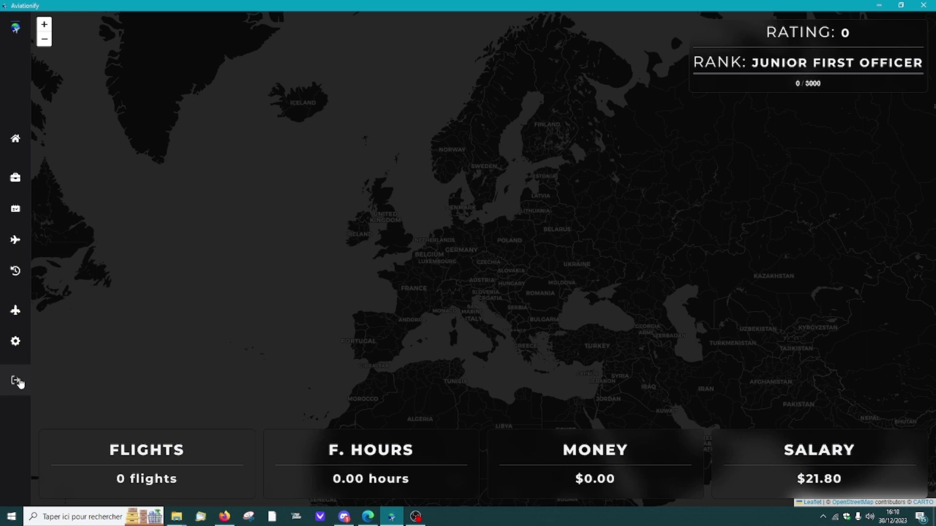
# Log out of the Aviationify account from the left sidebar
pyautogui.click(16, 382)
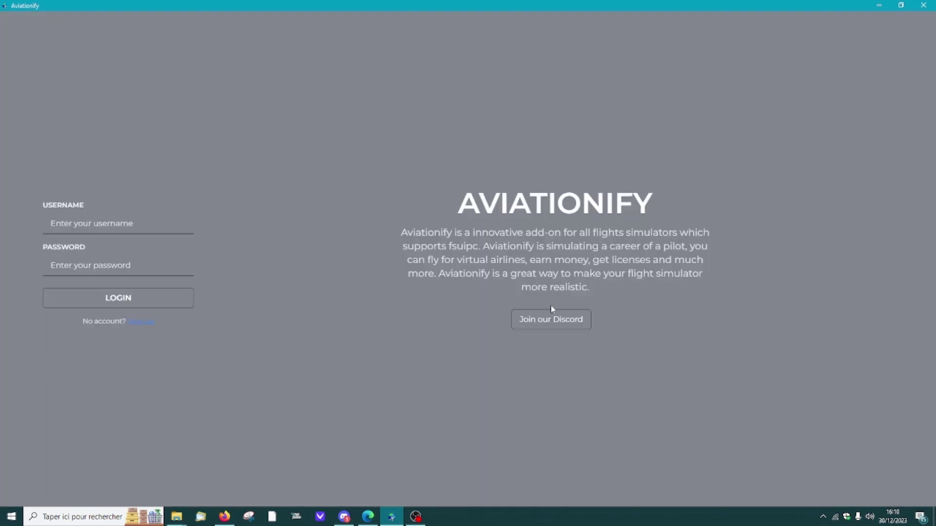